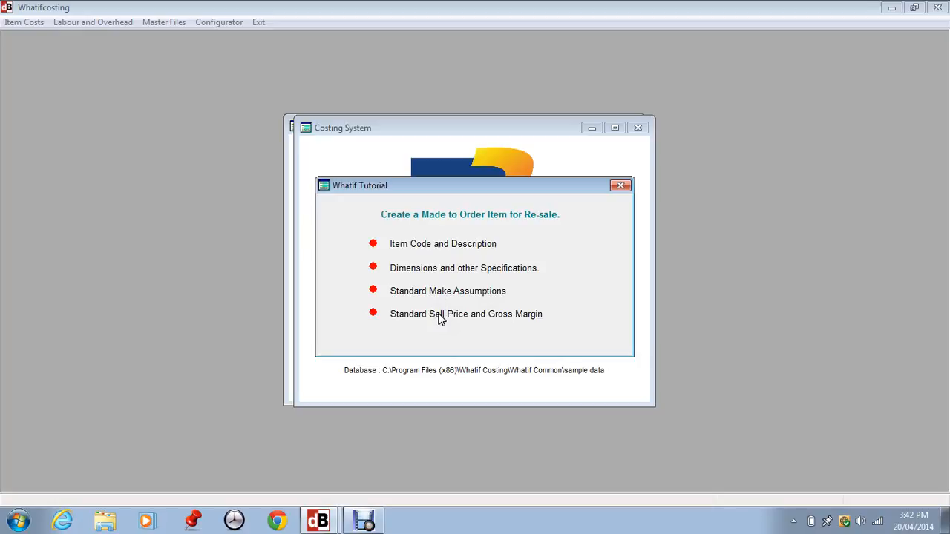
Step: Close the Whatif Tutorial dialog to get back to the Costing System Menu
click(620, 186)
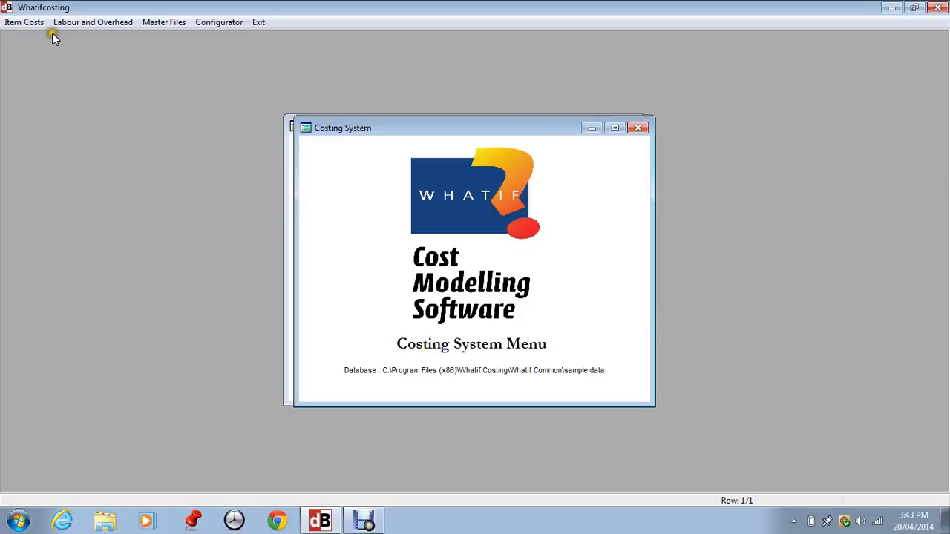
Step: From Item Master, create a new item of type Made for Sale to Order
click(29, 23)
click(31, 38)
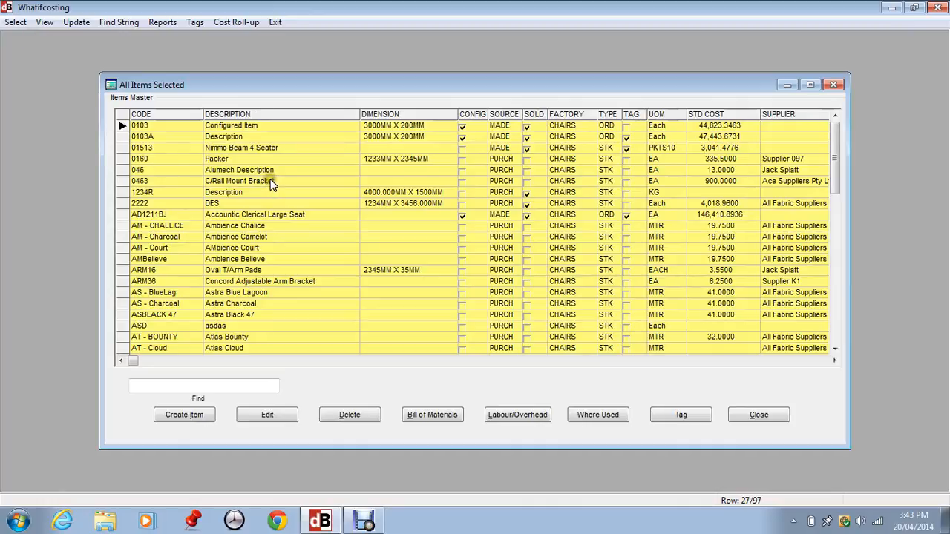
click(190, 417)
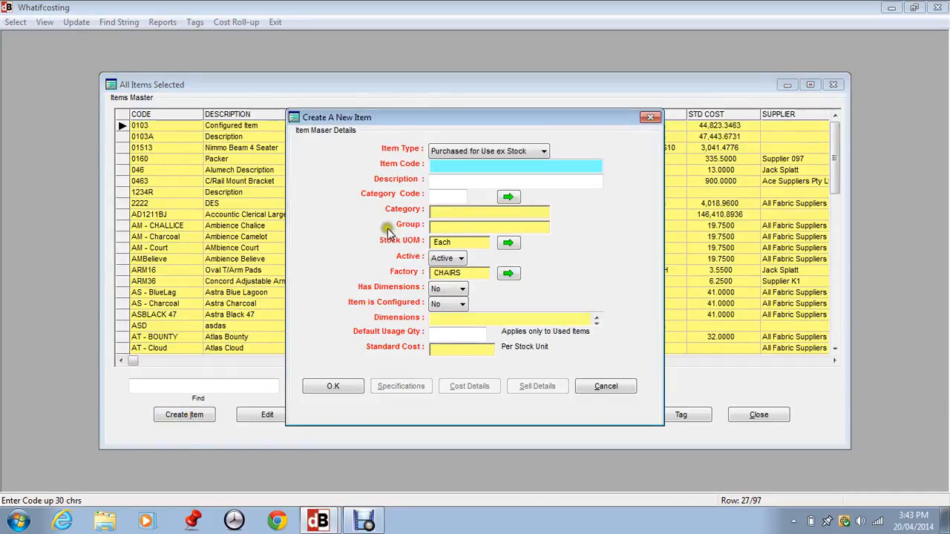
click(543, 152)
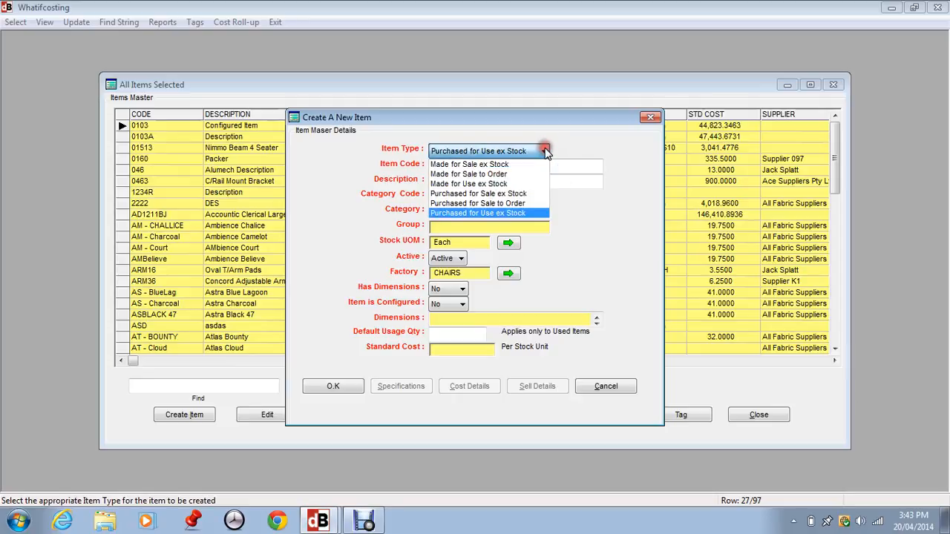
click(501, 175)
Step: Enter item code CODETYO and description 'Description'
click(501, 166)
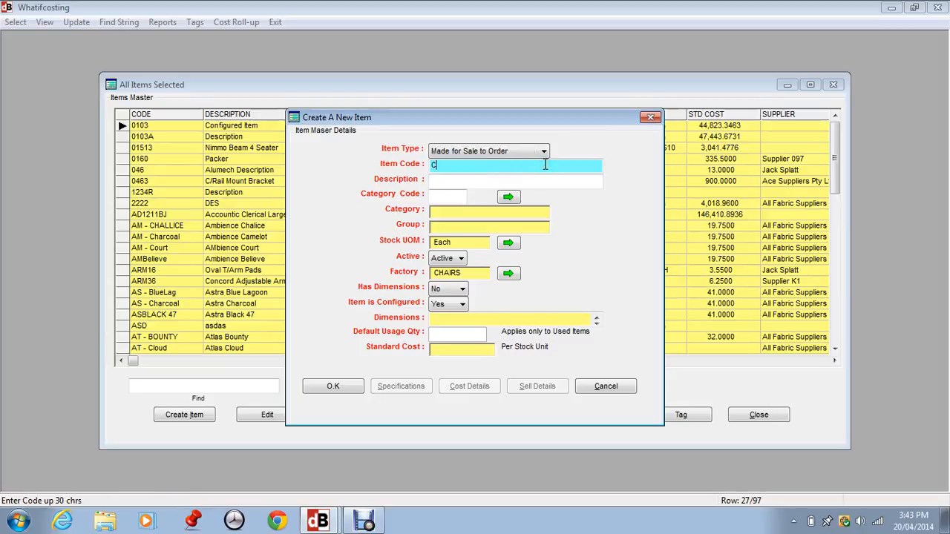
text(CODETYO)
key(Tab)
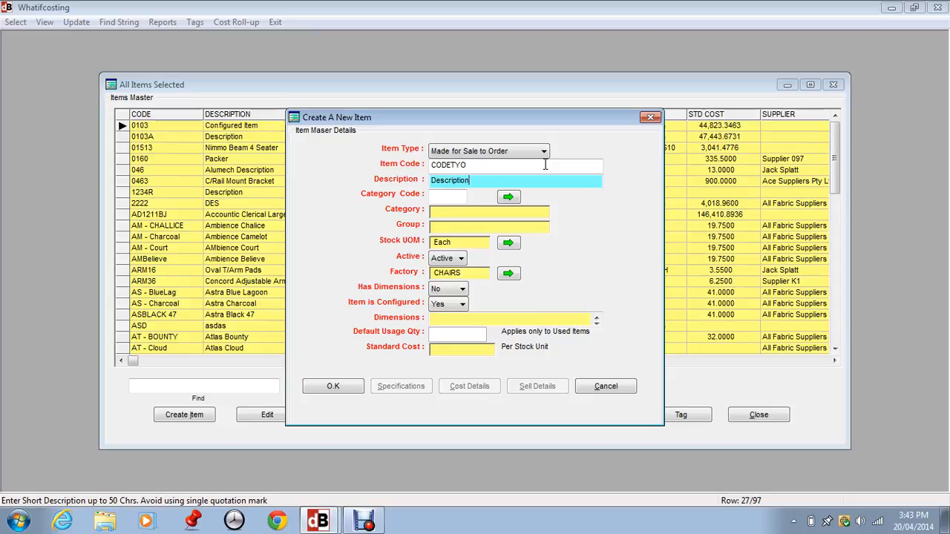
key(Tab)
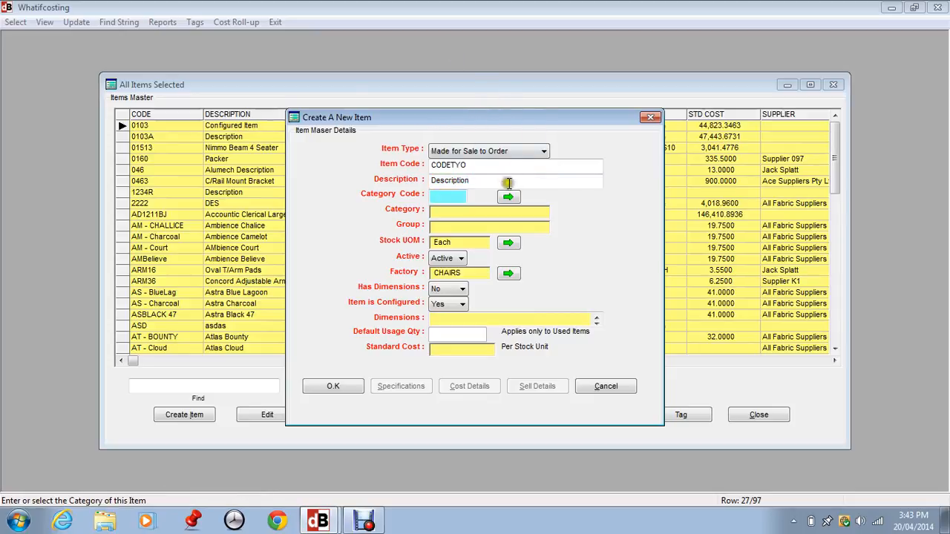
click(509, 197)
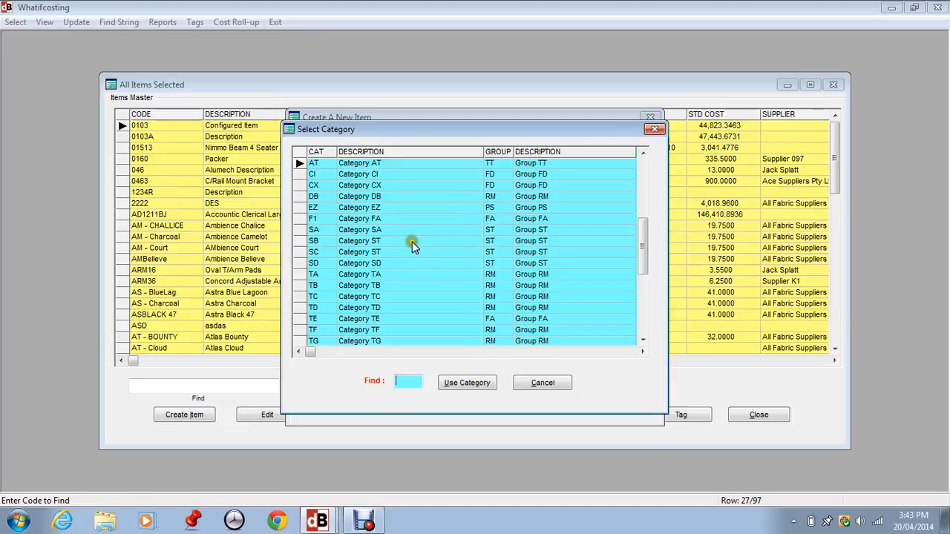
Step: Apply category SD (Group ST) to the new item from the Select Category list
click(328, 220)
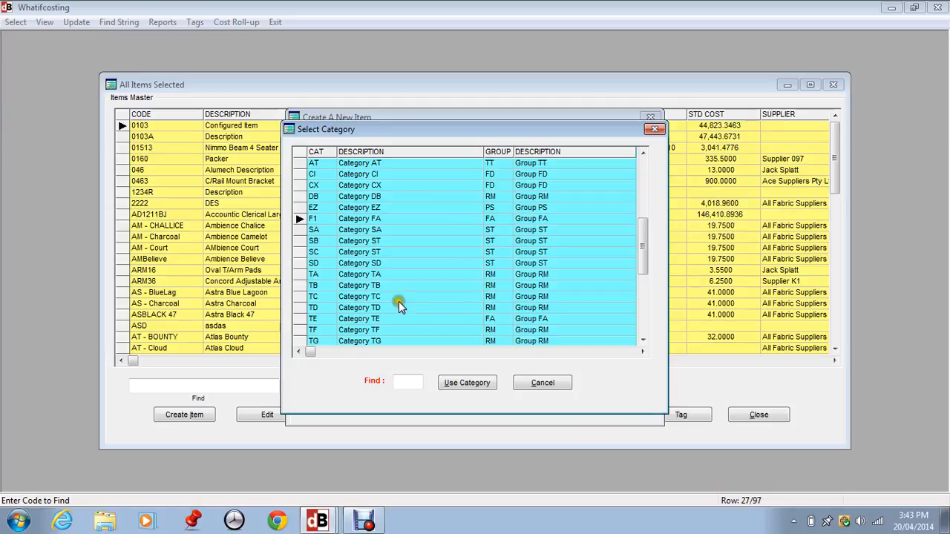
click(363, 263)
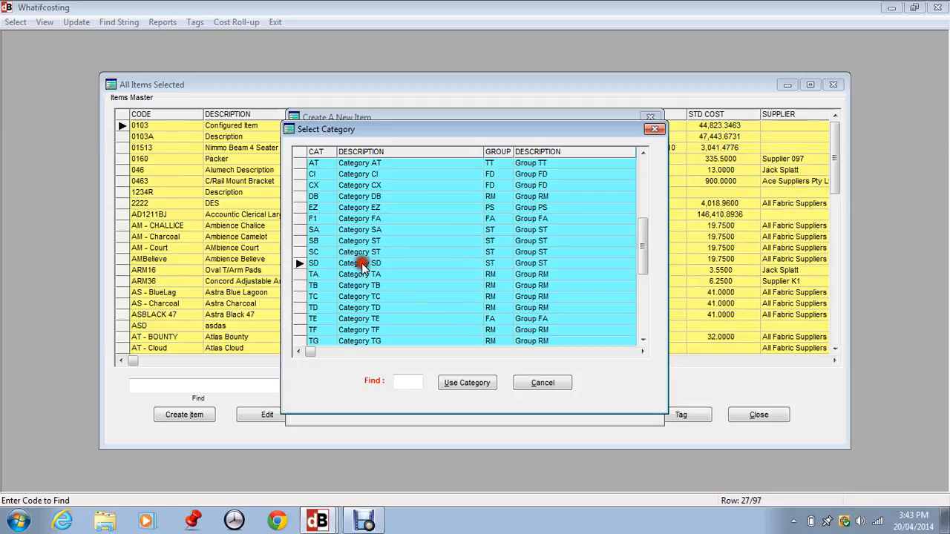
click(456, 384)
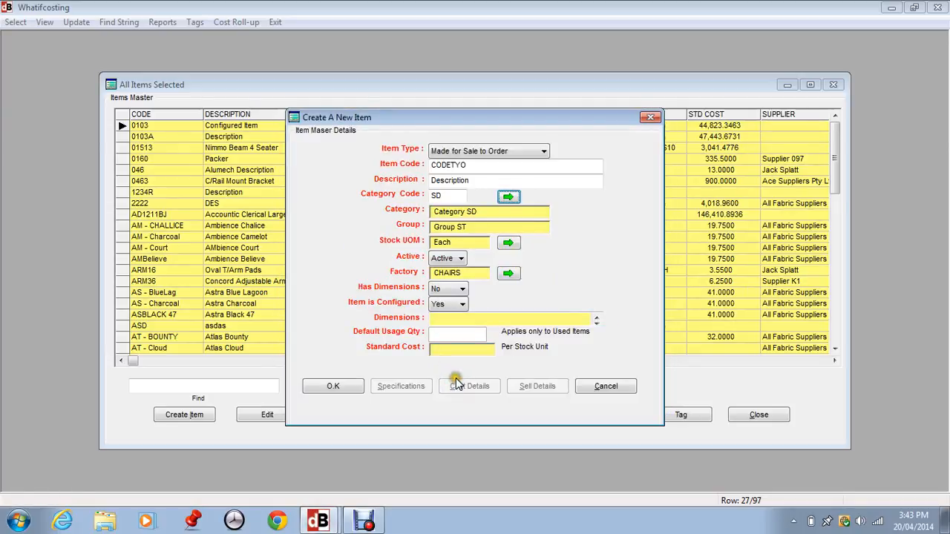
Step: Set stock unit to Each, status to Active and factory to CHAIRS
click(508, 244)
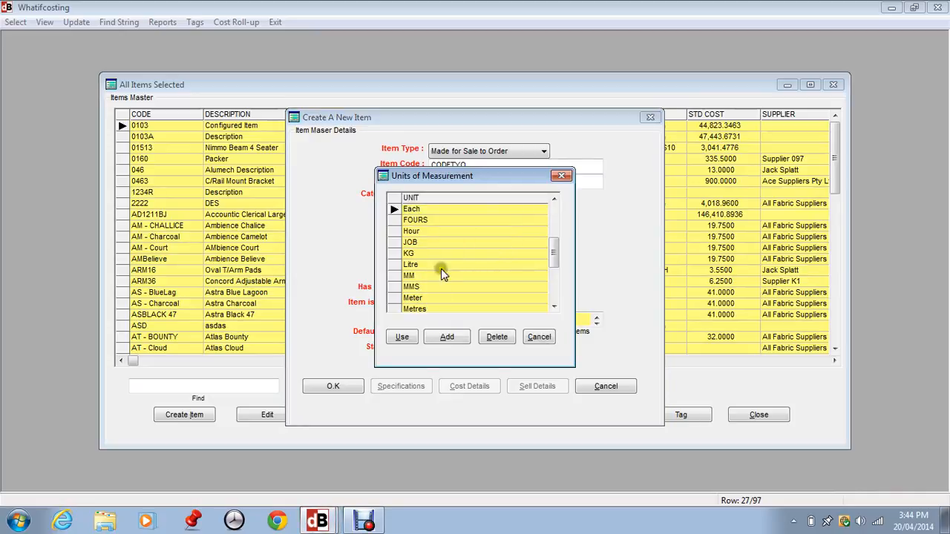
click(401, 336)
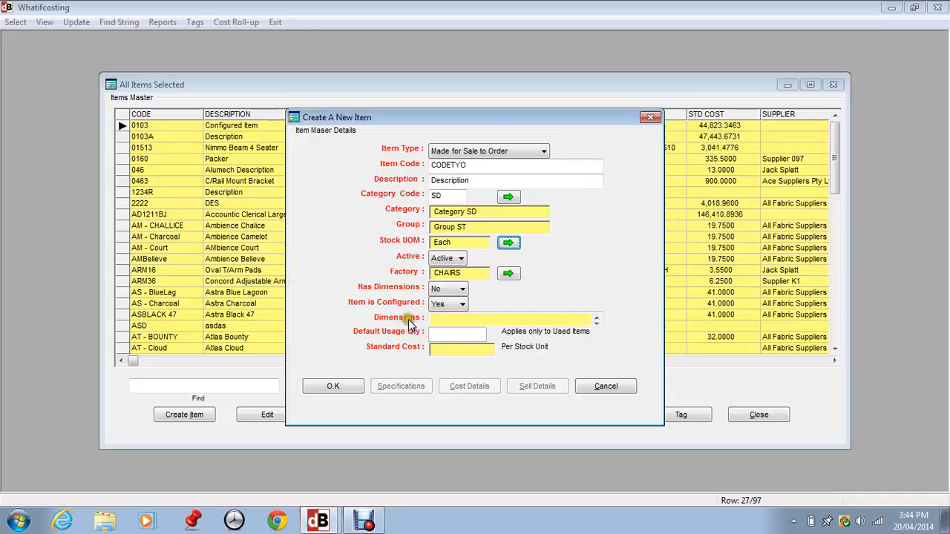
click(446, 260)
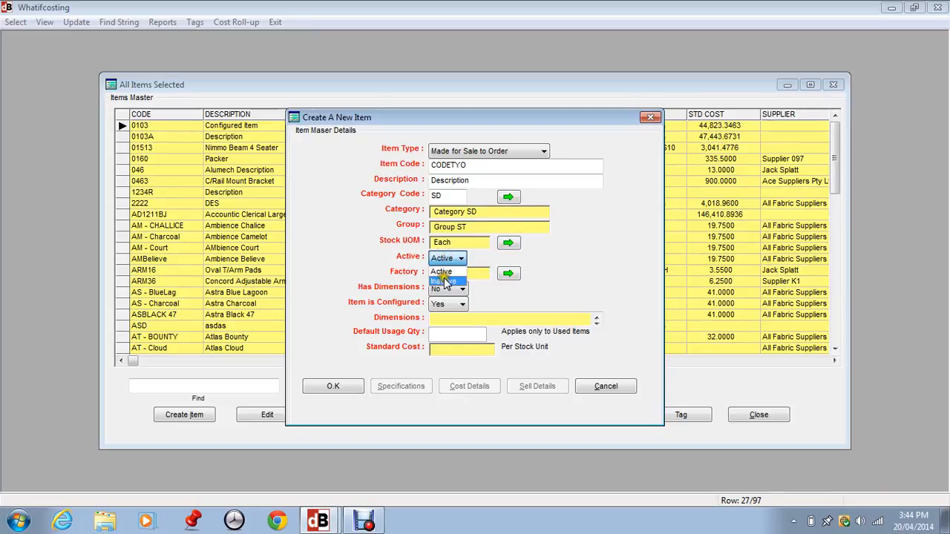
click(446, 272)
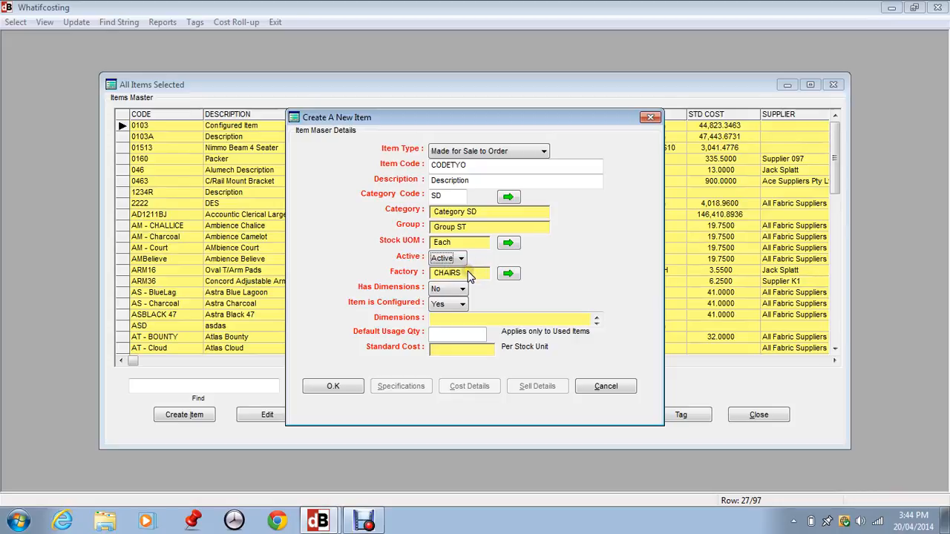
click(502, 273)
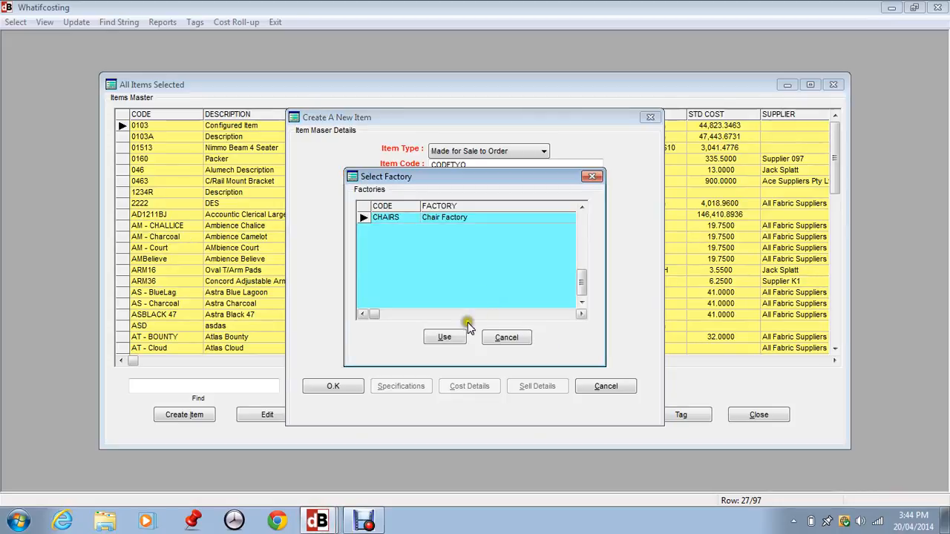
click(446, 338)
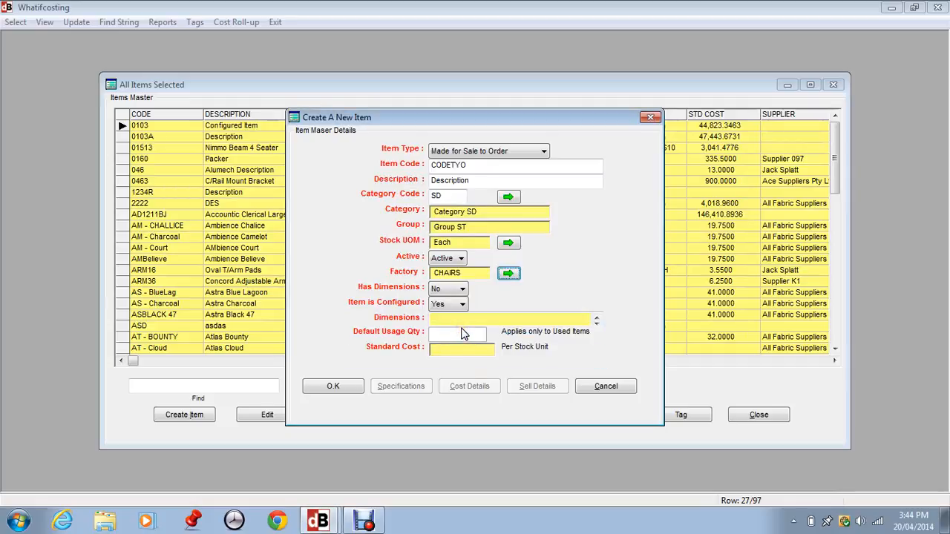
Step: Set Has Dimensions to Yes, keep Item is Configured at Yes, and save CODETYO
click(457, 289)
click(450, 293)
click(451, 304)
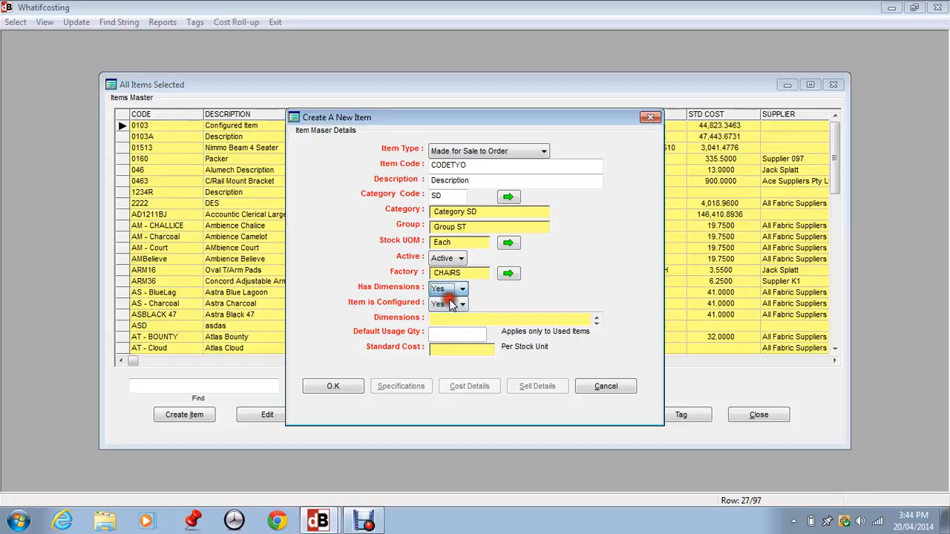
click(419, 305)
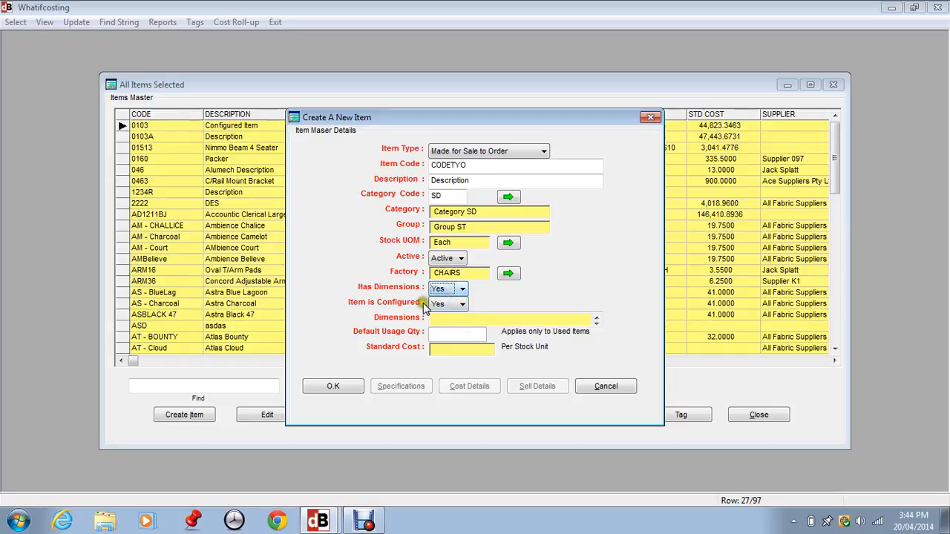
click(435, 306)
click(501, 121)
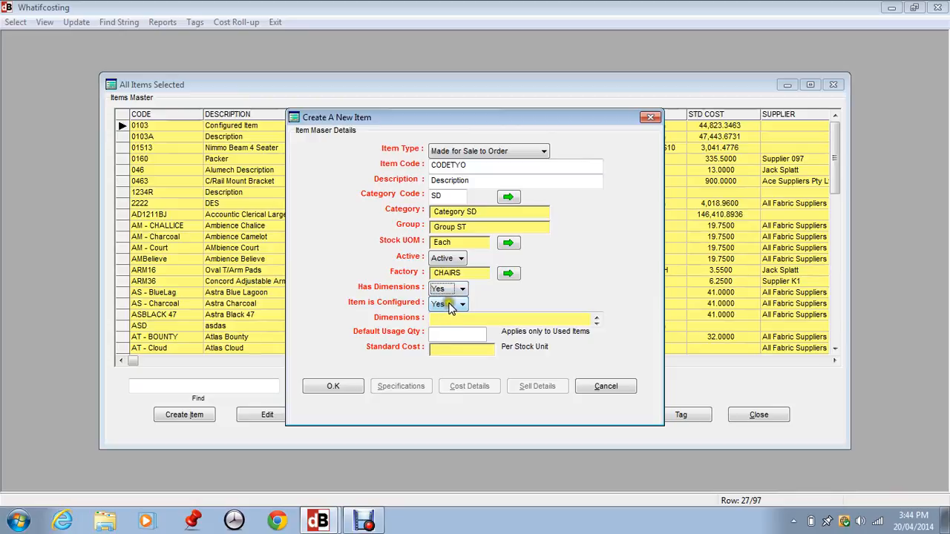
click(343, 385)
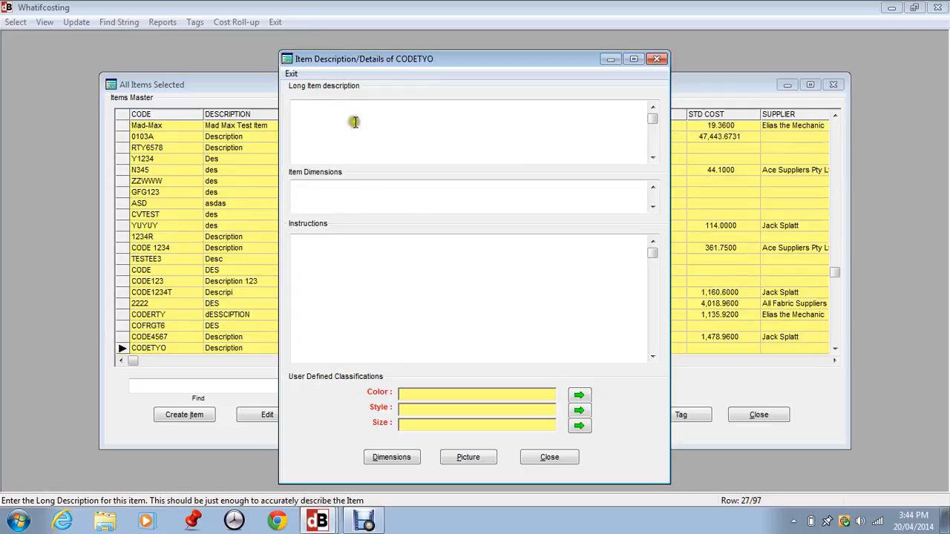
Step: Enter long description 'Long Description' and factory instructions 'Instructions'
click(332, 96)
click(334, 95)
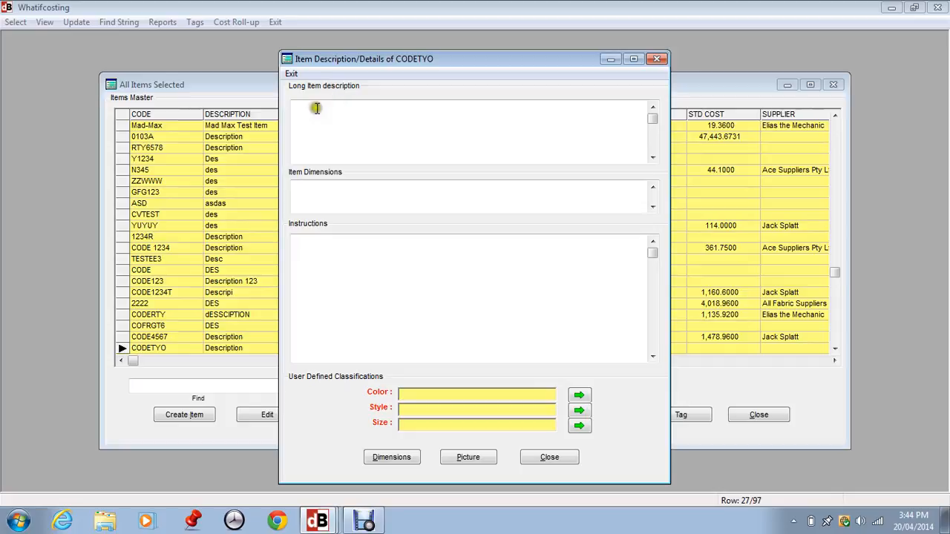
click(305, 108)
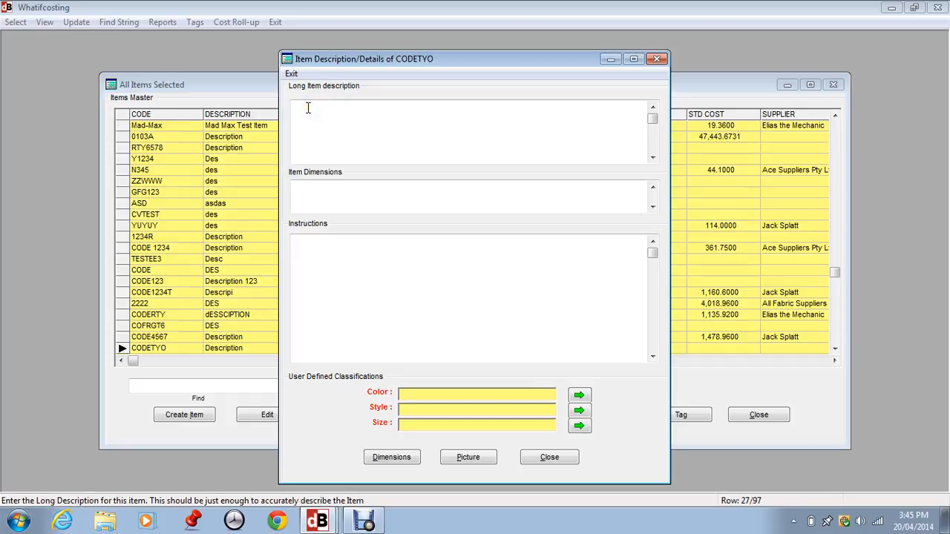
text(Long Description)
click(298, 243)
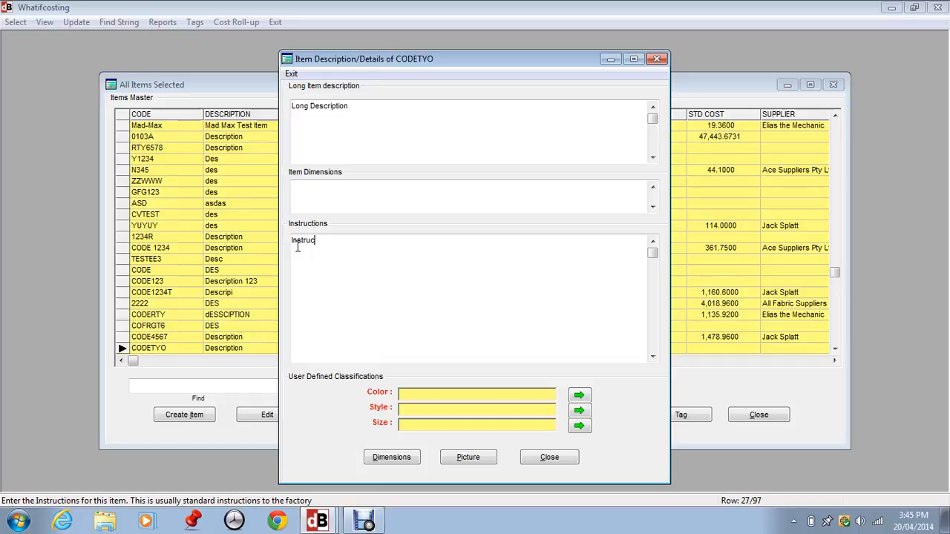
text(ions)
Step: Classify CODETYO with Color Purple and Style 2
click(578, 395)
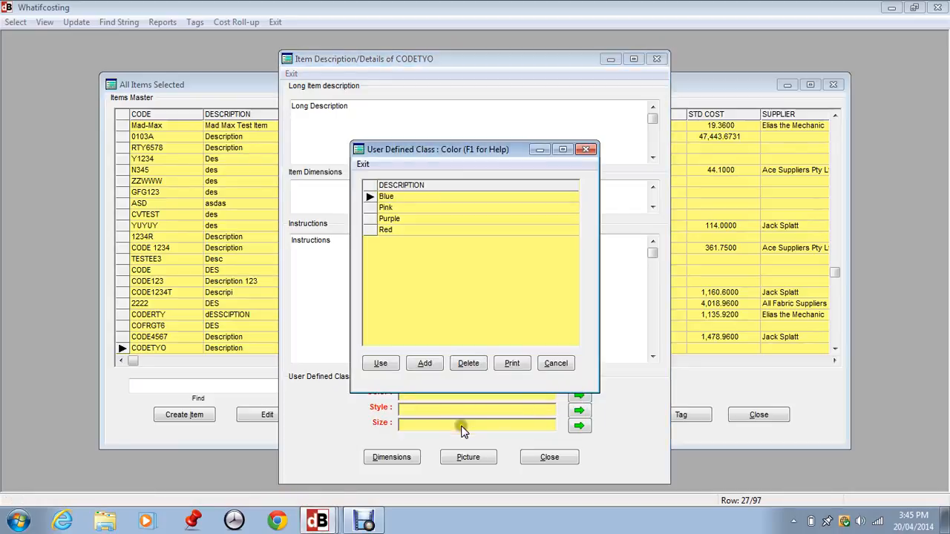
click(390, 218)
click(386, 363)
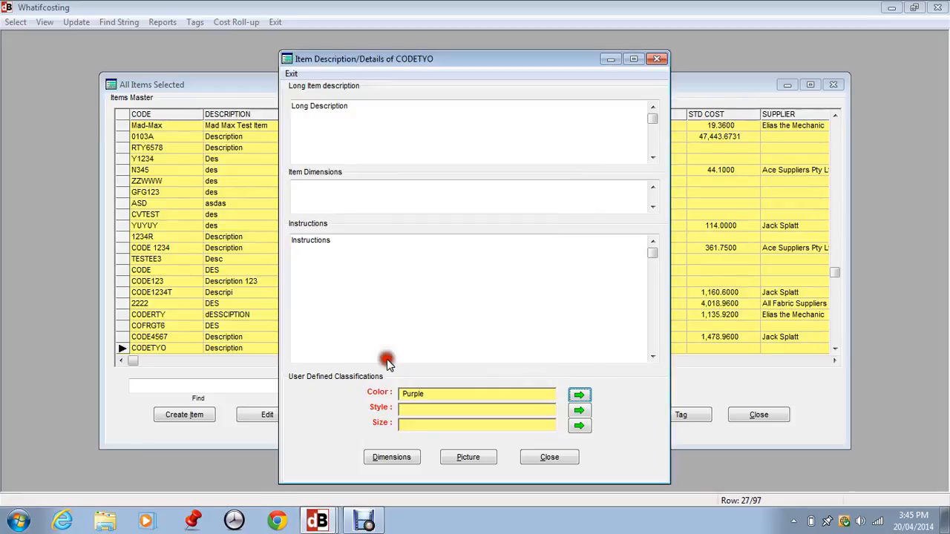
click(573, 415)
click(399, 219)
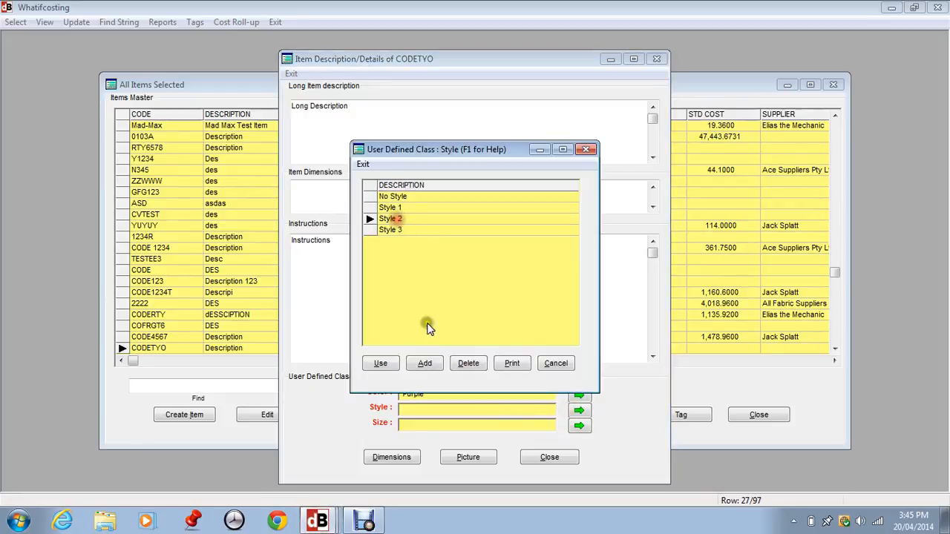
click(380, 362)
click(578, 426)
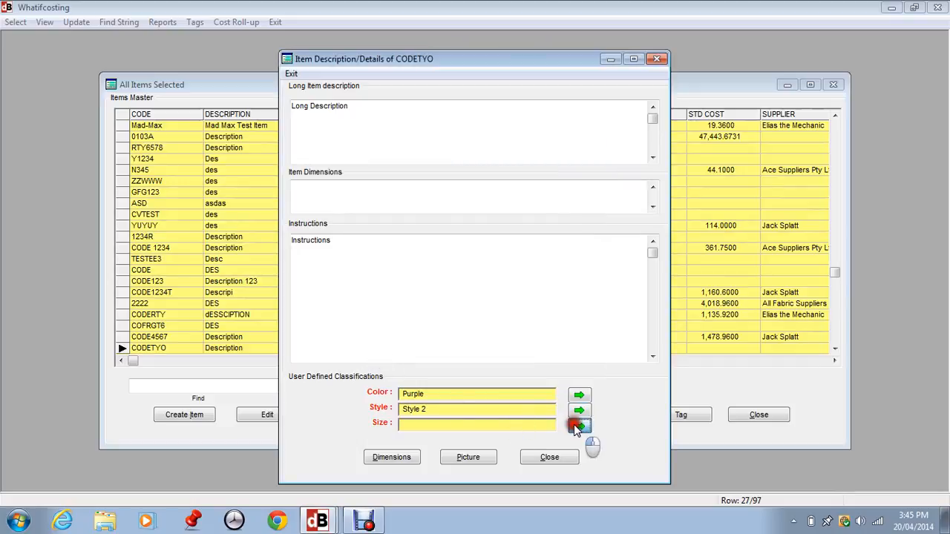
Step: Set the Size class to Small and bring up the item's Picture window
click(399, 240)
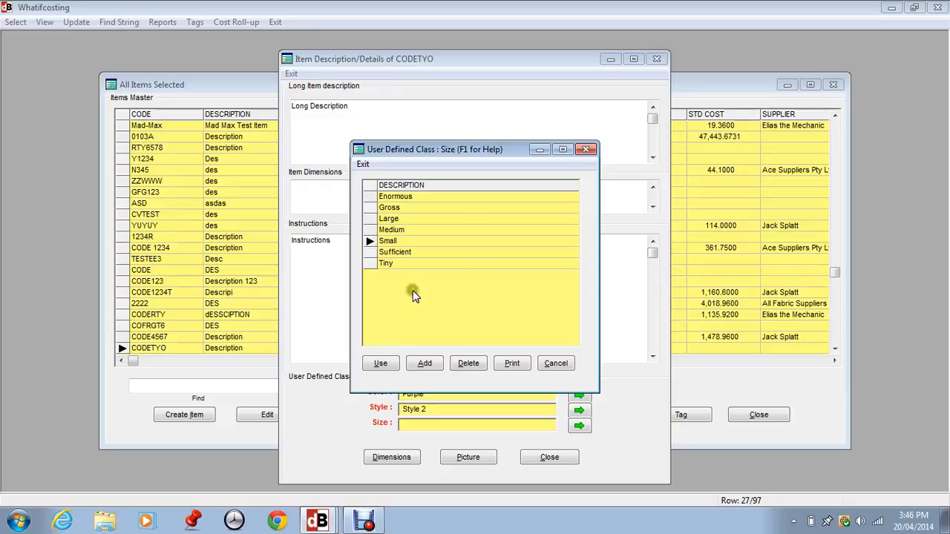
click(424, 363)
click(380, 363)
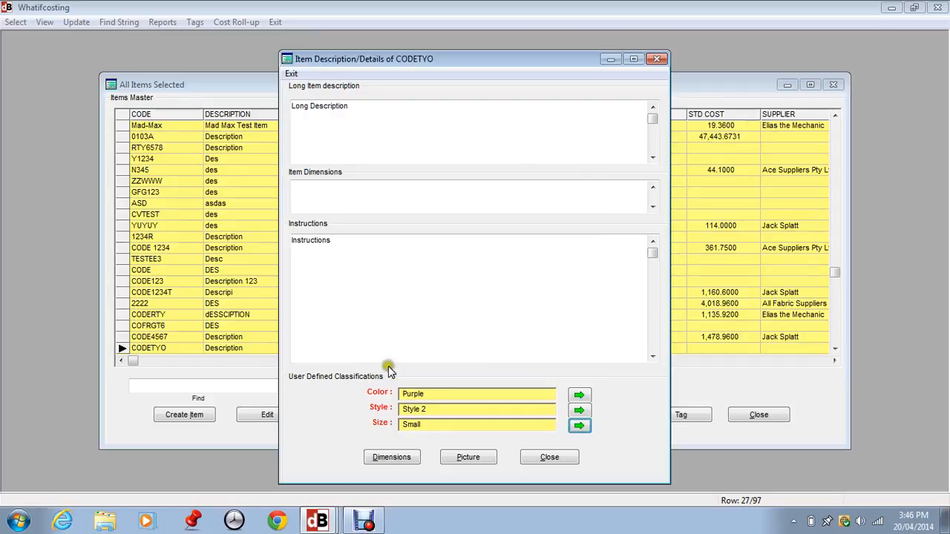
click(466, 459)
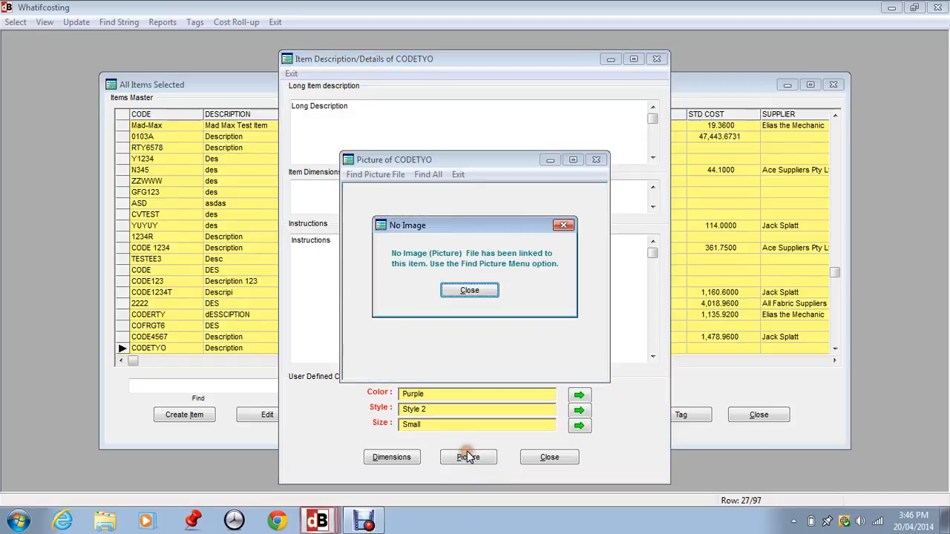
Step: Dismiss the No Image message, cancel the picture file browse, and exit the picture window
click(470, 291)
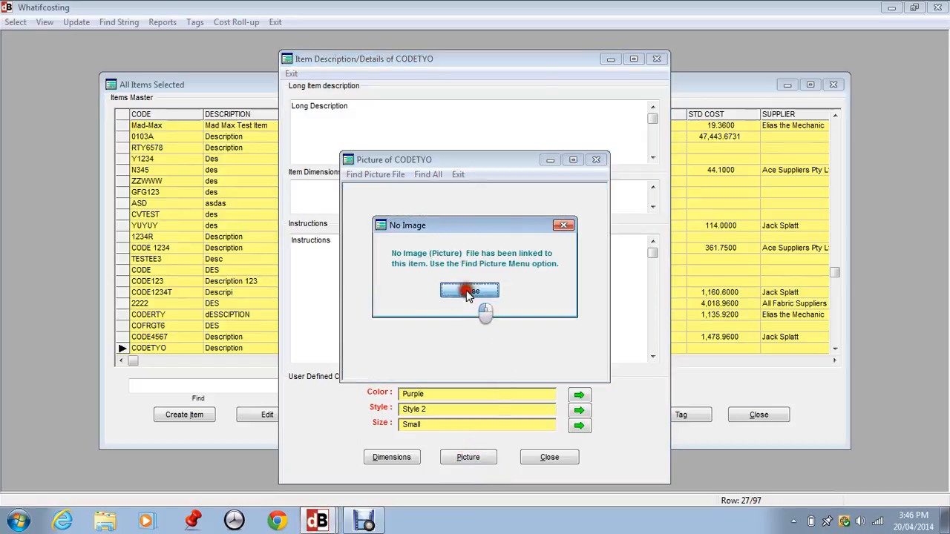
click(375, 178)
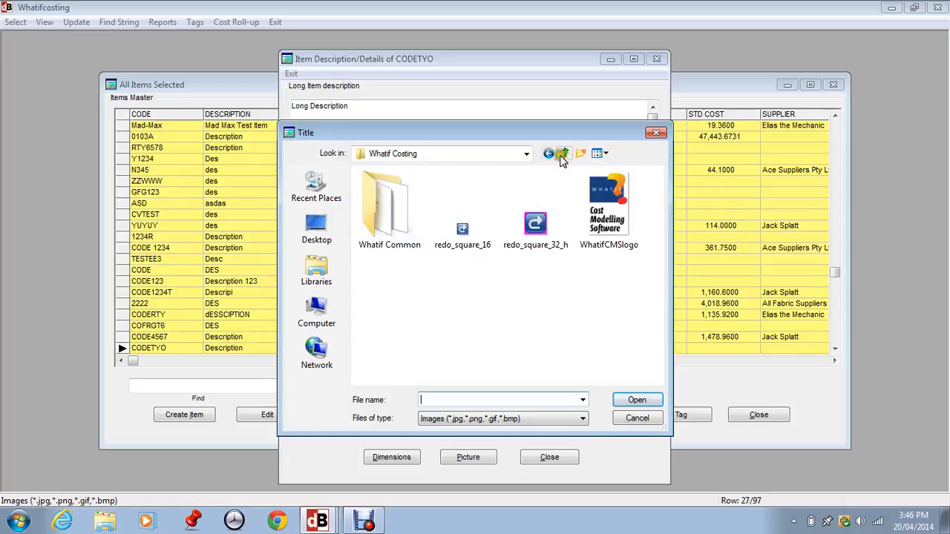
click(637, 417)
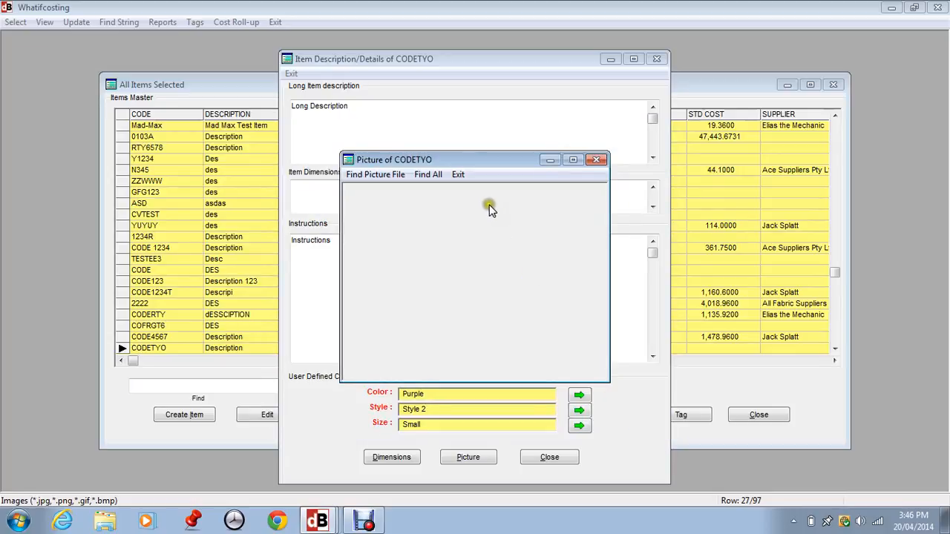
click(459, 175)
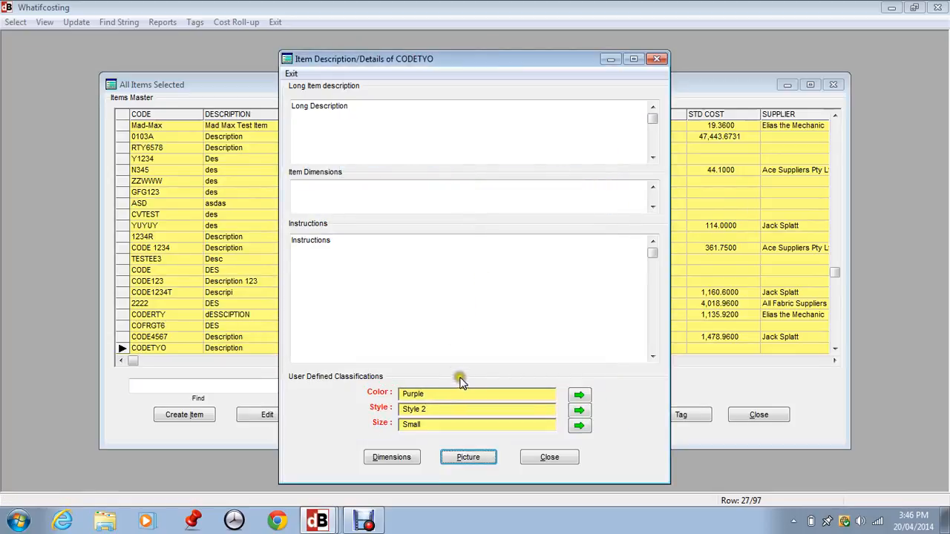
click(479, 455)
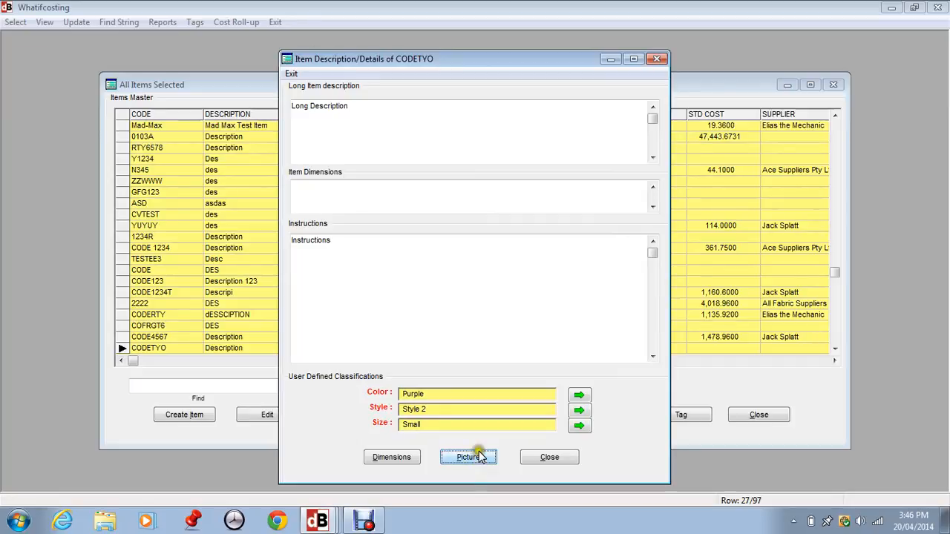
Step: Open CODETYO's Create Dimensions list and the Drop value editor (limits 1000–2000 MM)
click(401, 459)
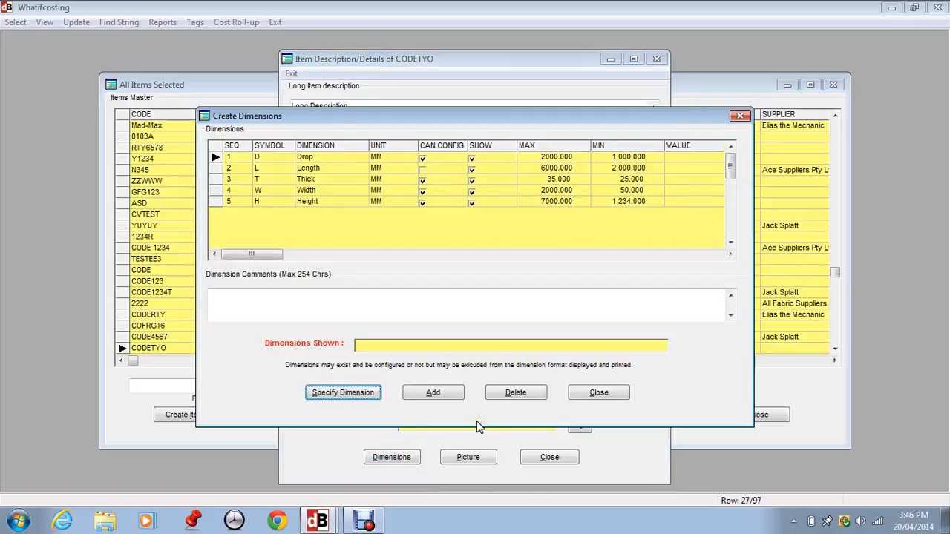
click(461, 356)
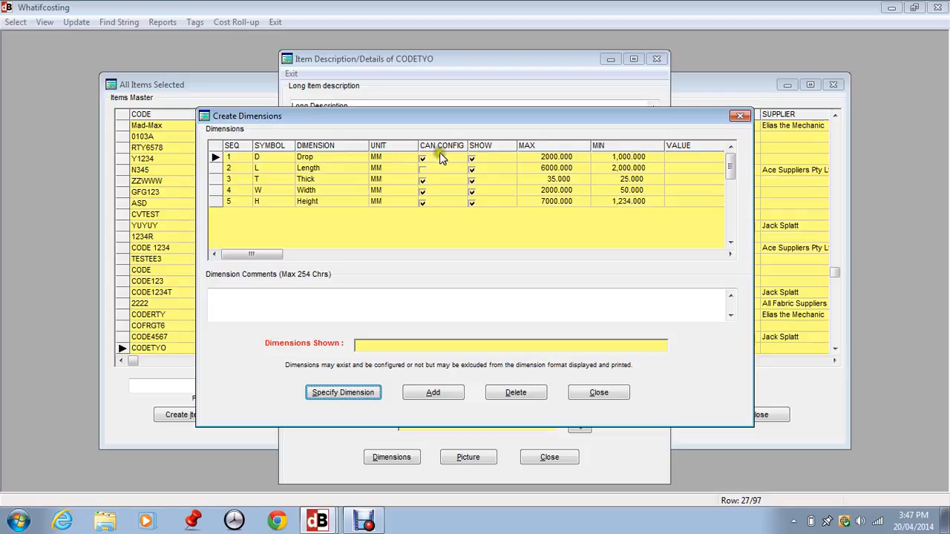
click(491, 159)
click(491, 158)
Step: Enter a Drop value of 2500 and decline the out-of-limits prompt
click(340, 392)
click(250, 157)
click(341, 393)
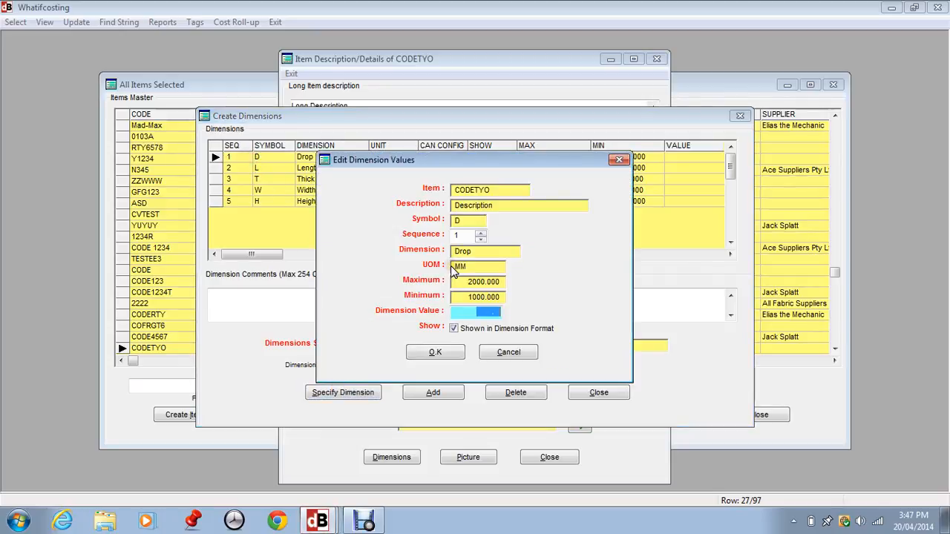
text(2500.000)
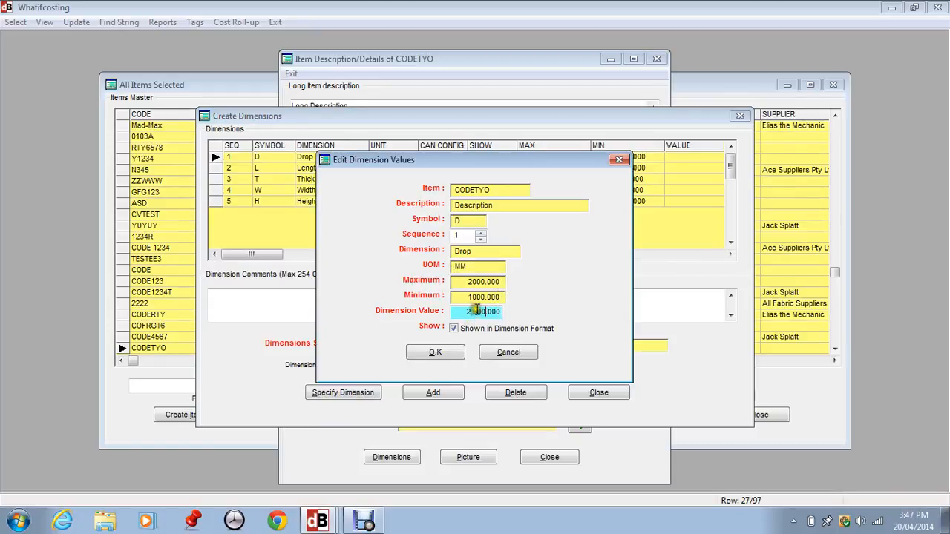
key(Tab)
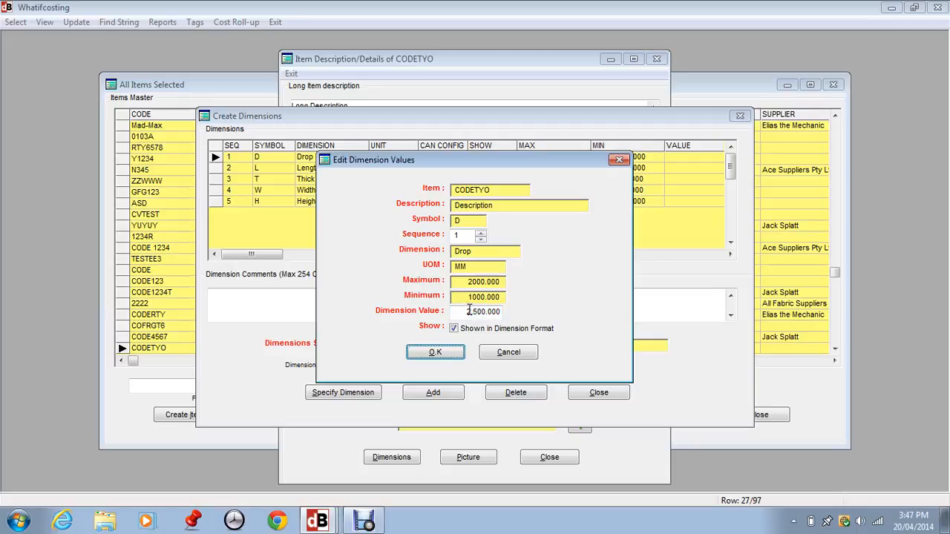
click(434, 353)
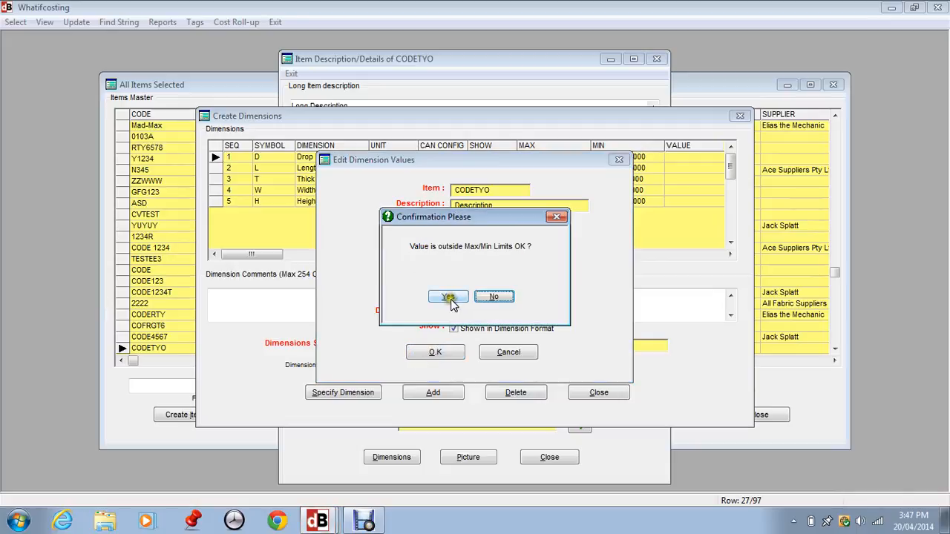
click(494, 297)
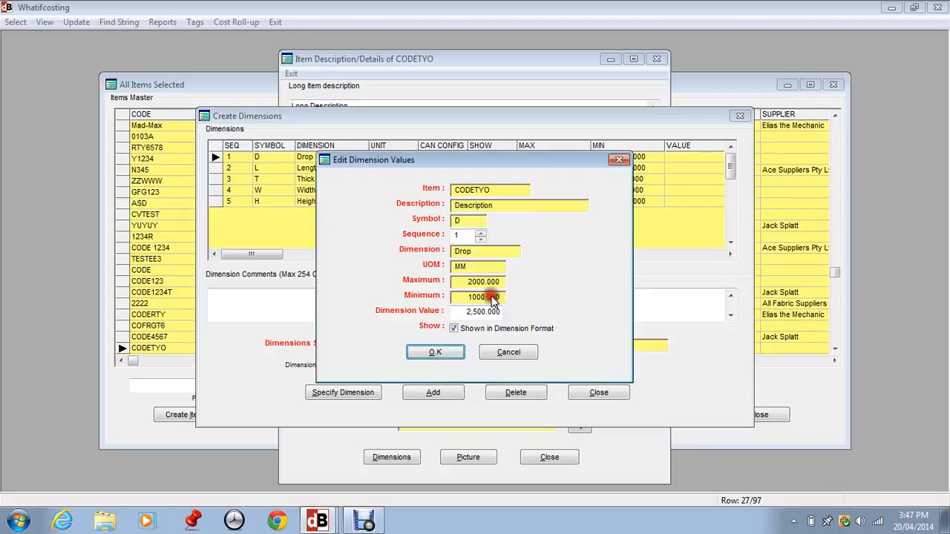
Step: Replace the Drop value with 1500 and confirm it
drag(467, 312, 515, 313)
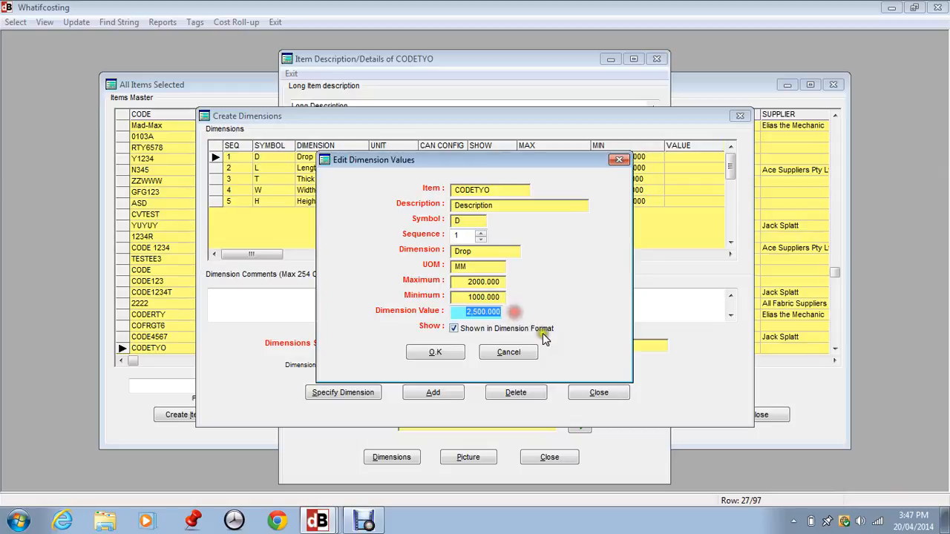
text(1500)
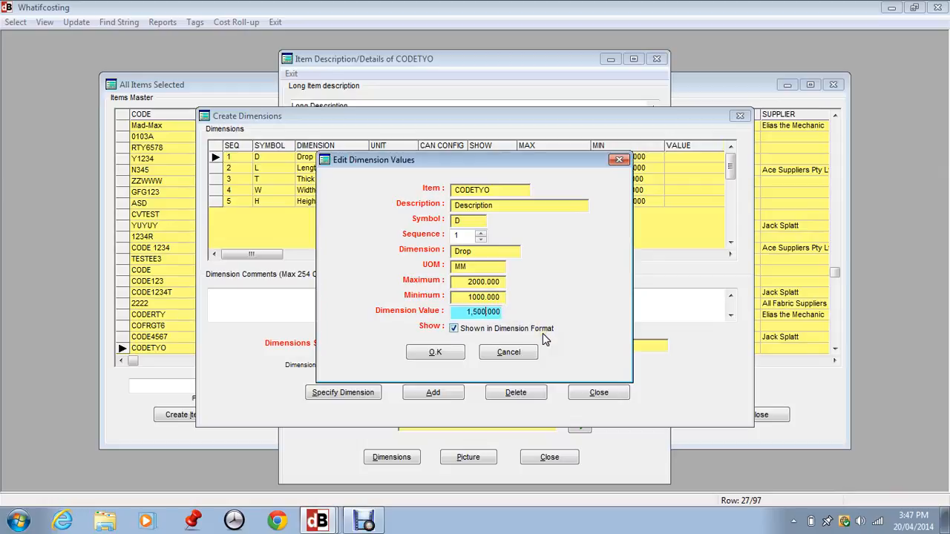
click(434, 349)
click(238, 169)
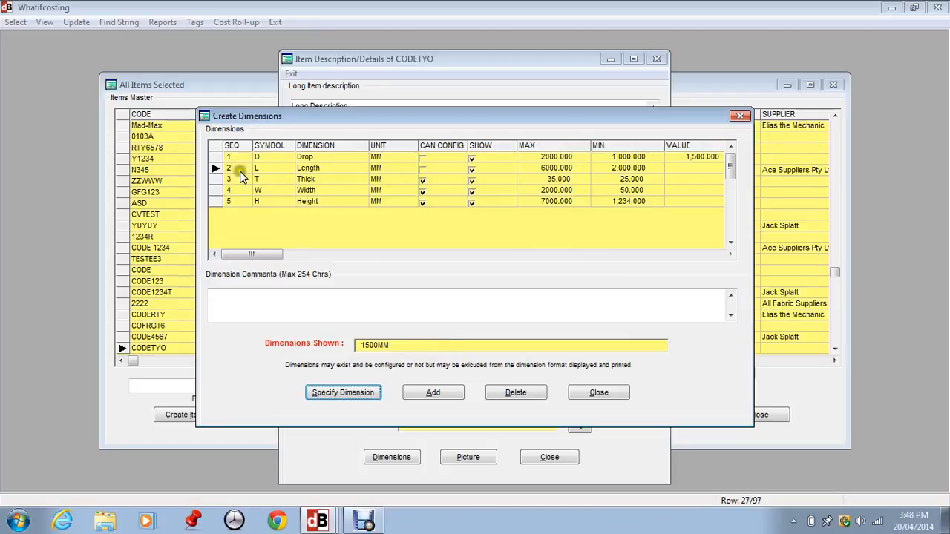
Step: Give CODETYO's Width dimension a value of 1,600 MM
click(237, 190)
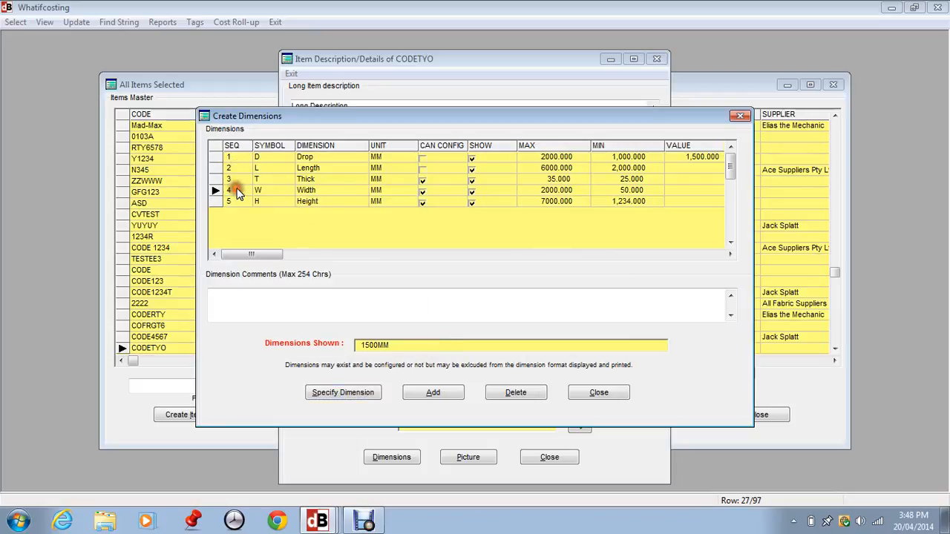
click(336, 394)
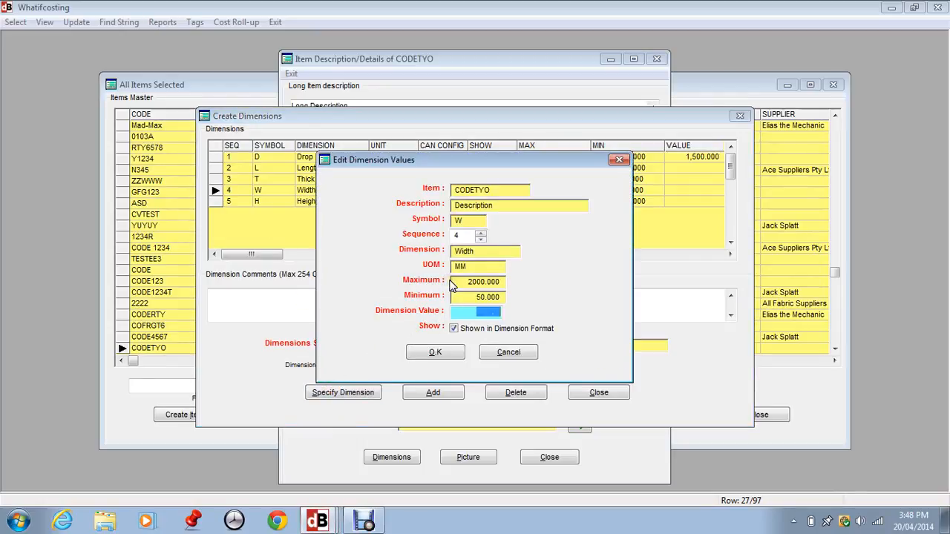
text(1,600.000)
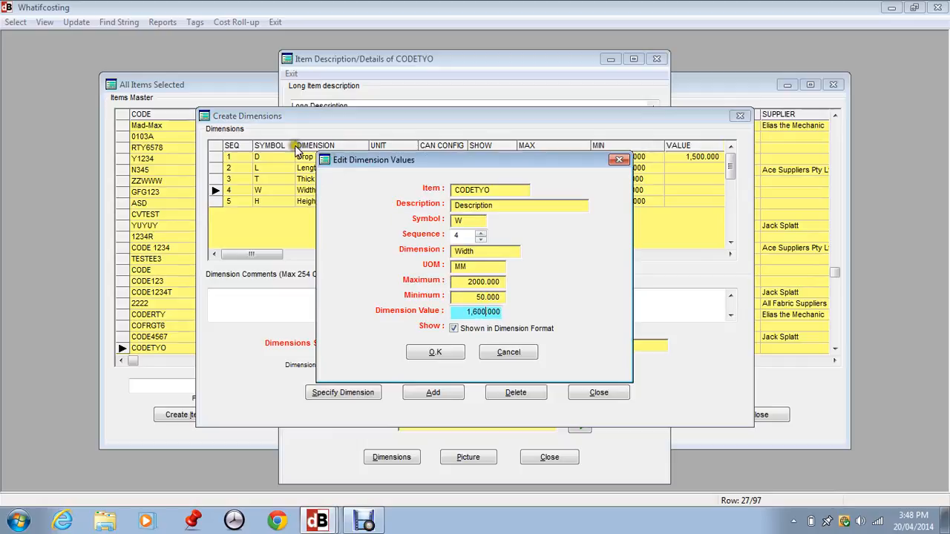
click(430, 352)
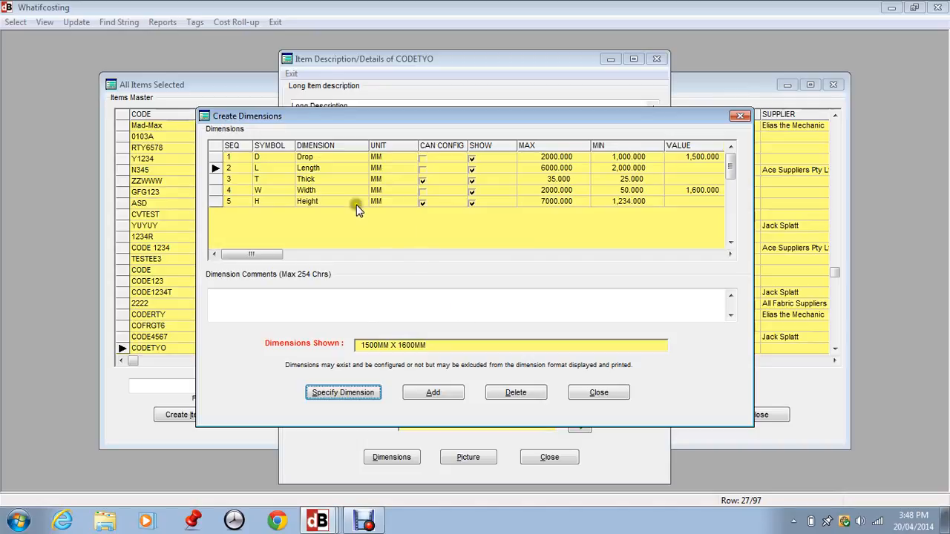
Step: Remove unspecified dimensions so Item Dimensions read Drop = 1500MM Width = 1600MM, then finish the details
click(579, 386)
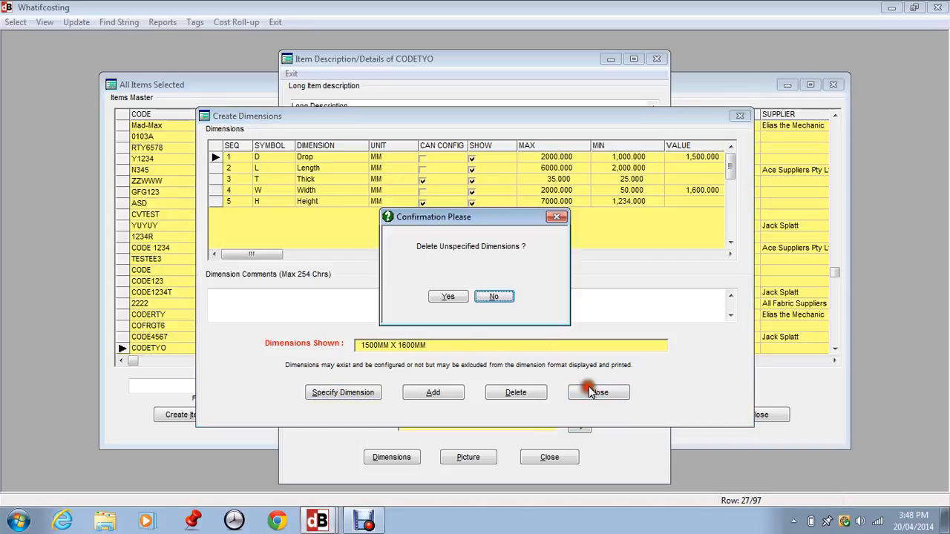
click(445, 298)
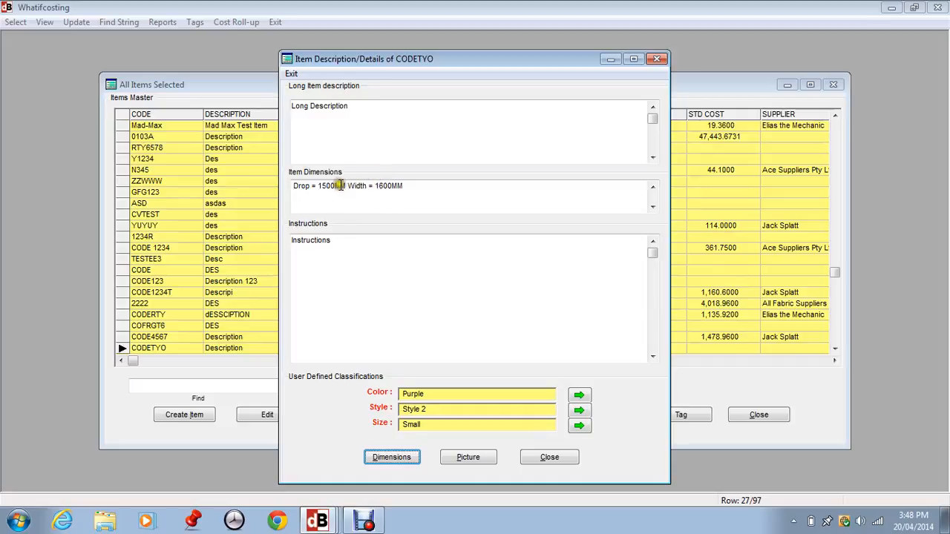
click(407, 186)
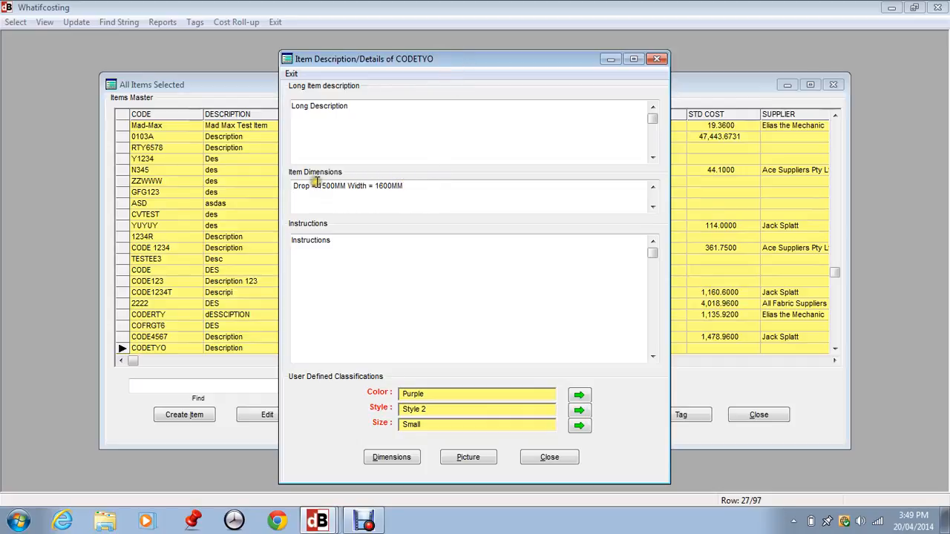
click(415, 187)
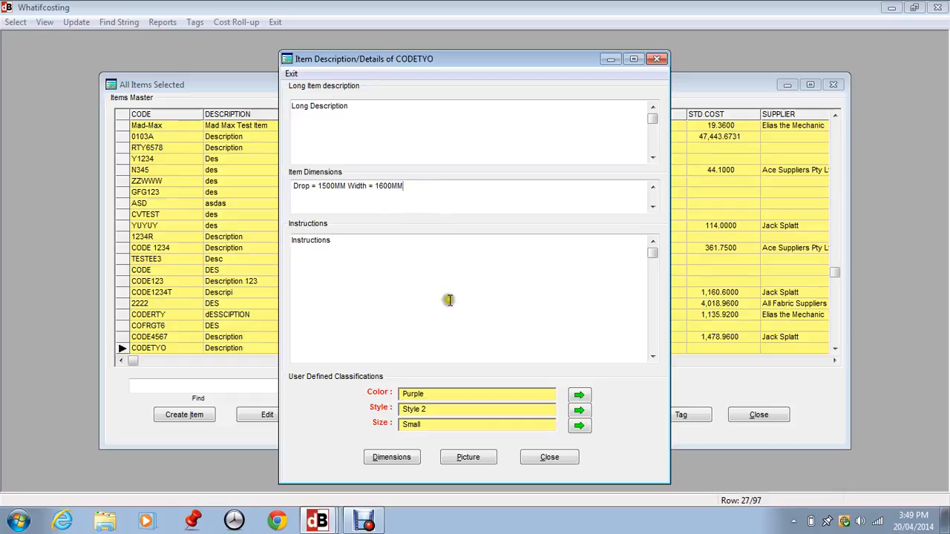
click(549, 458)
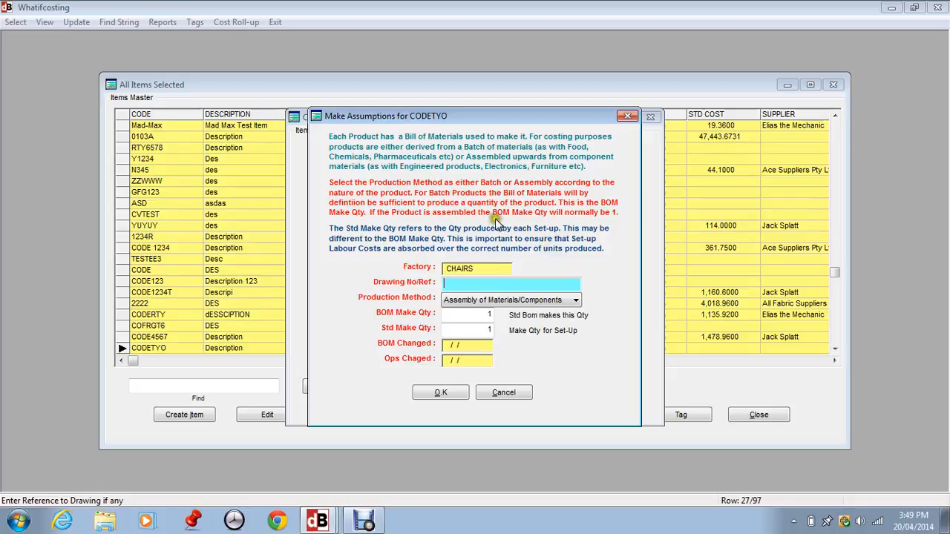
Step: Set the production method to Assembly of Materials/Components with drawing reference w12345
click(517, 303)
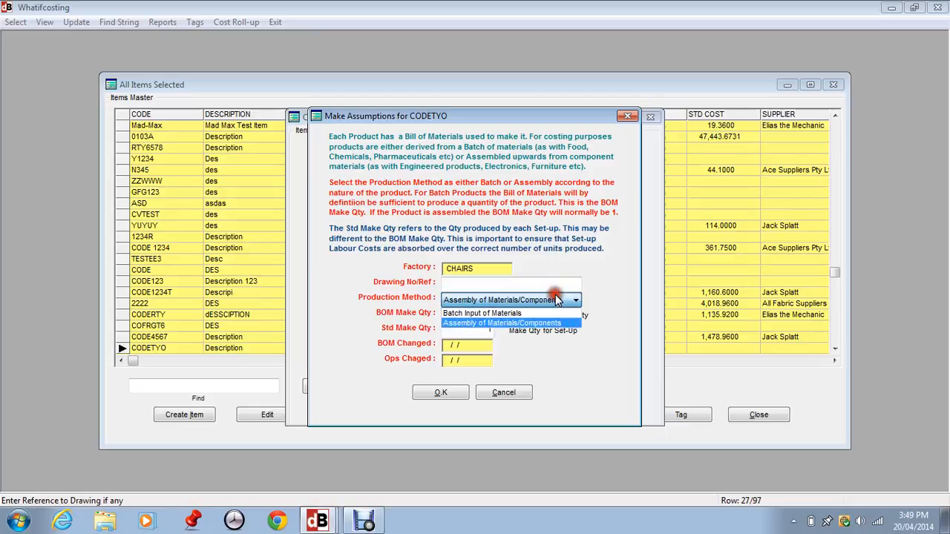
click(517, 325)
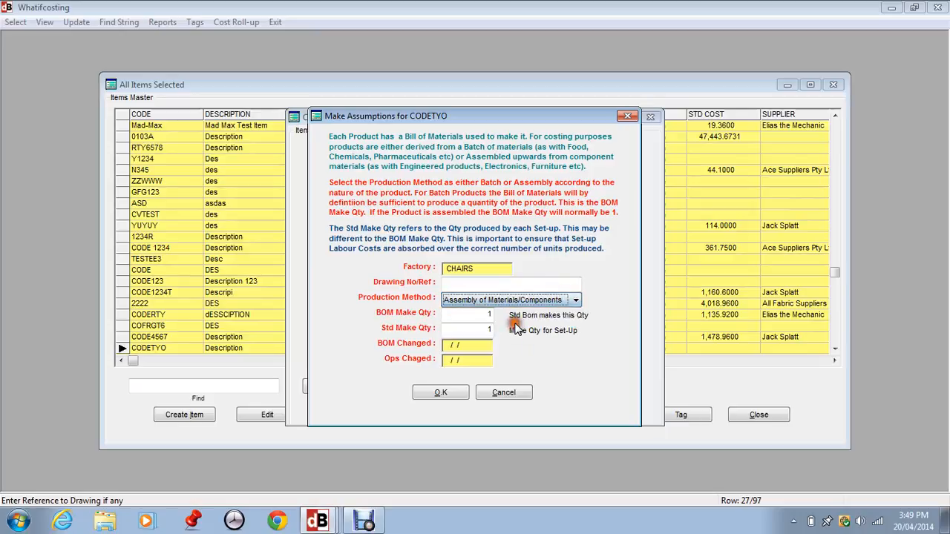
click(473, 281)
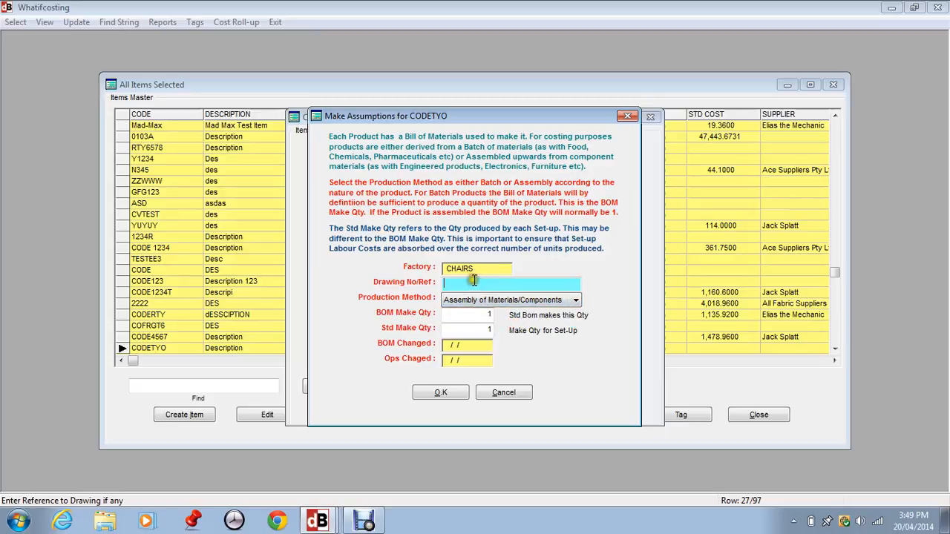
text(w12345)
key(Tab)
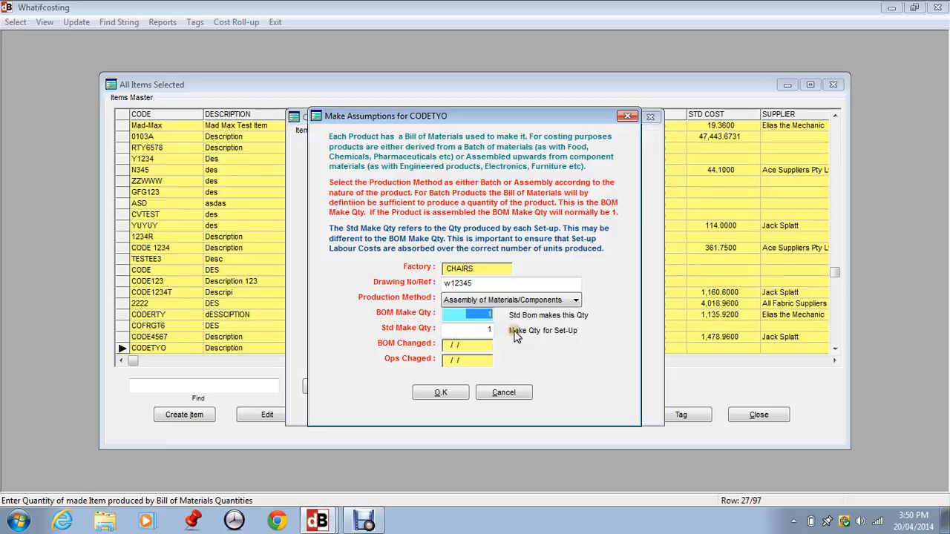
Step: Correct the standard make quantity to 20 and save the make assumptions
click(486, 332)
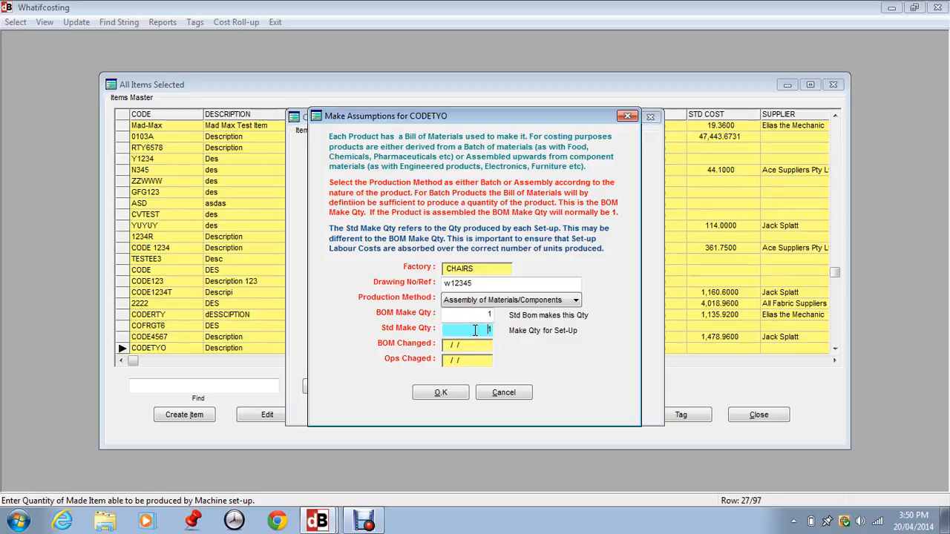
text(20)
click(475, 330)
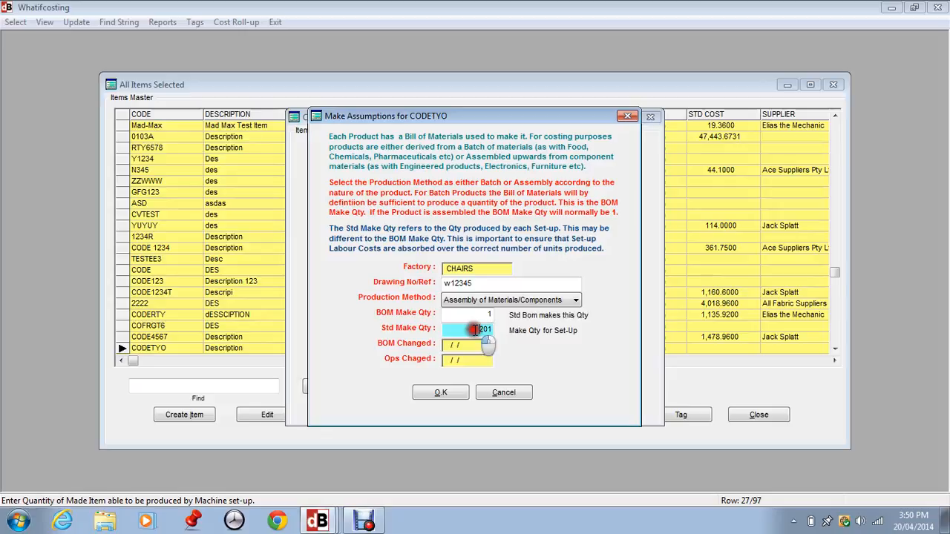
key(Delete)
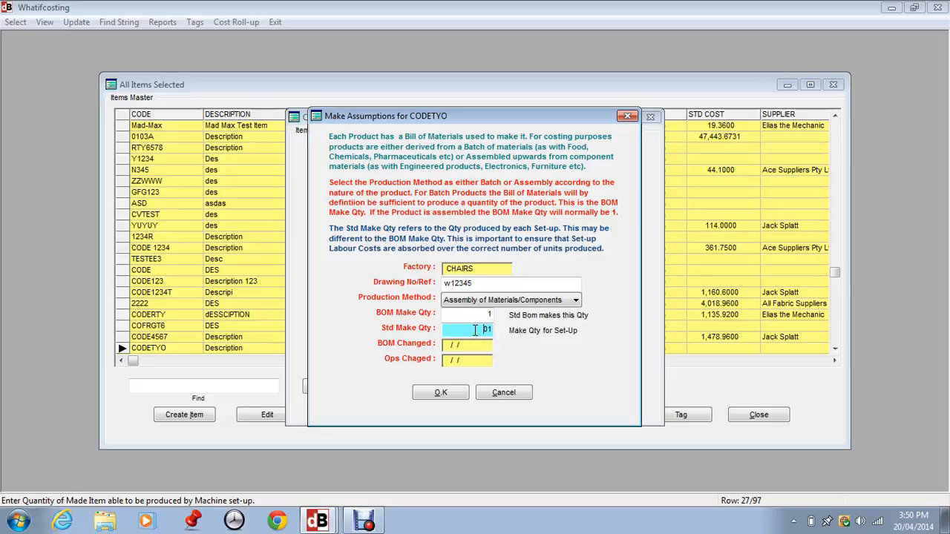
key(Delete)
text(20)
key(Tab)
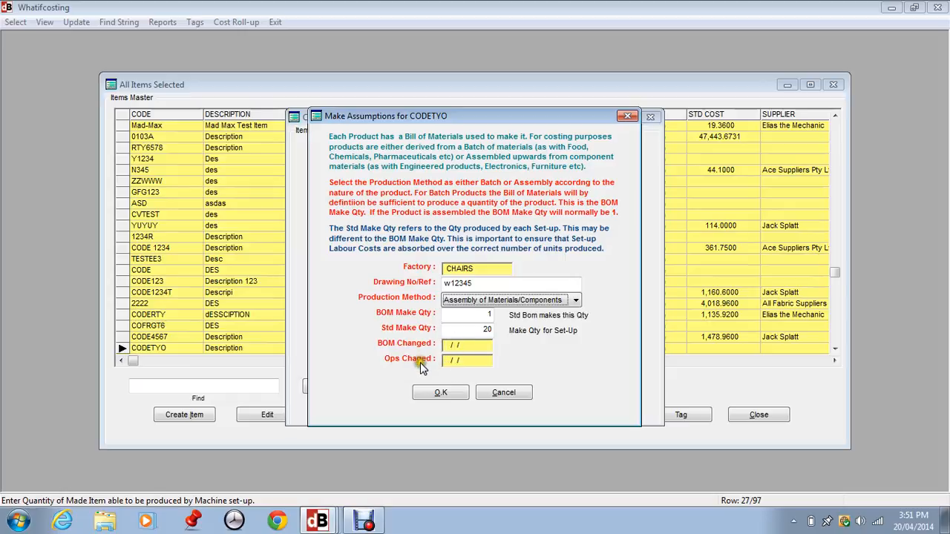
click(445, 391)
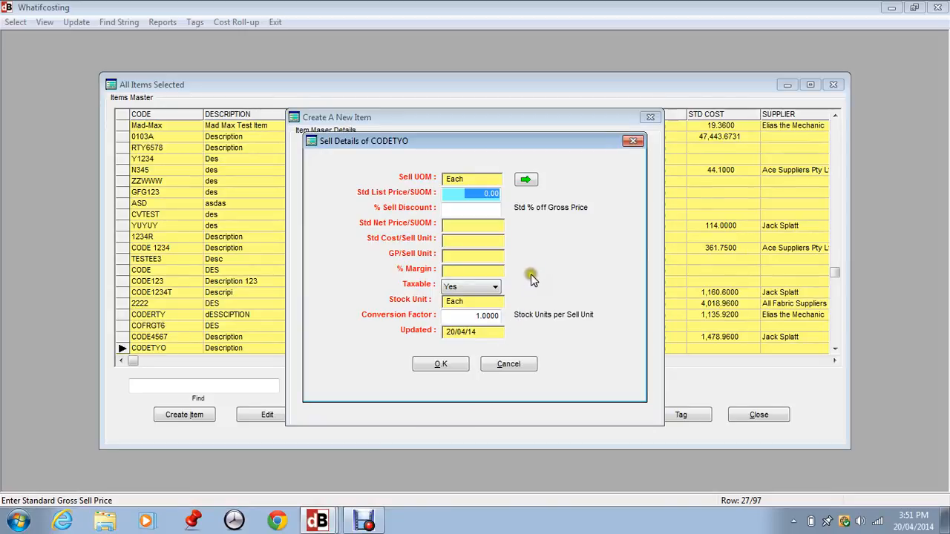
Step: Enter a 4,500.00 standard list price and 5% sell discount, then save the sell details
click(518, 180)
text(4500)
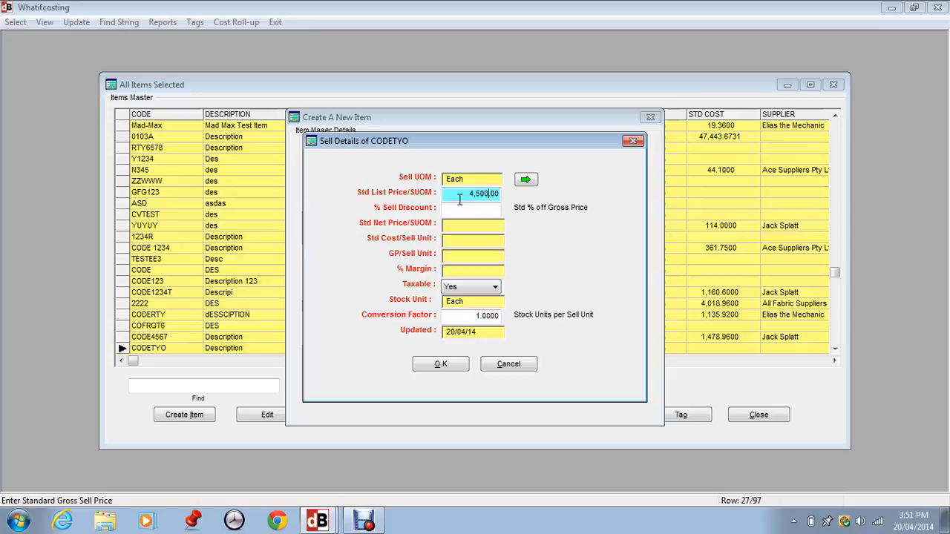
key(Tab)
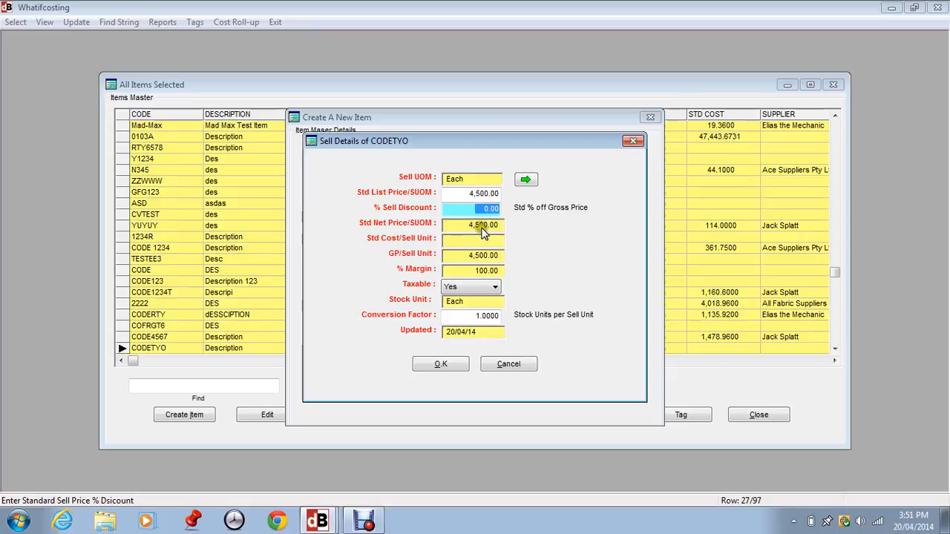
text(5)
key(Tab)
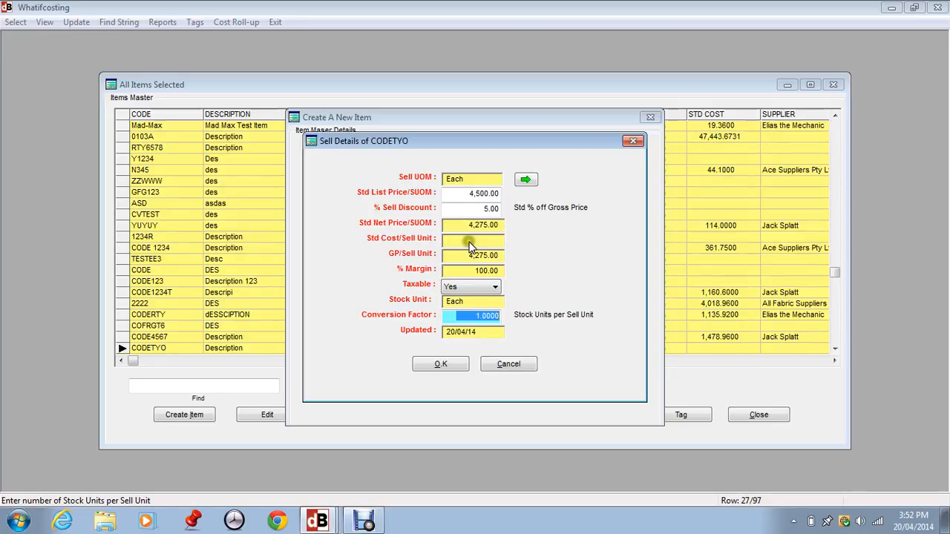
click(444, 366)
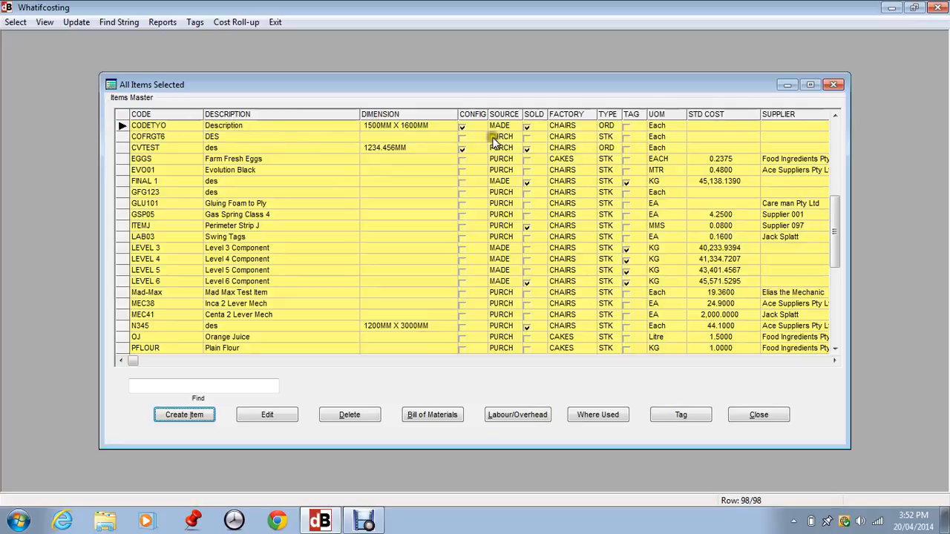
click(462, 127)
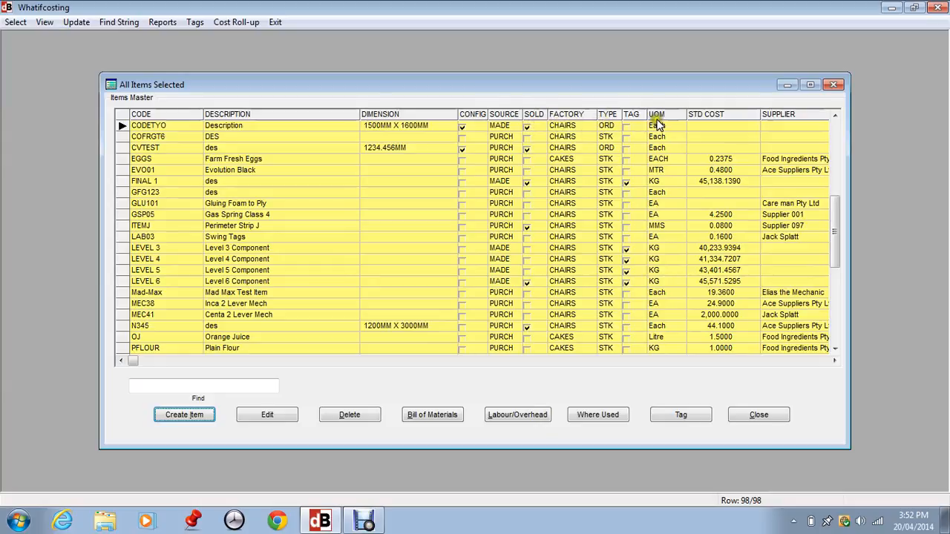
click(835, 362)
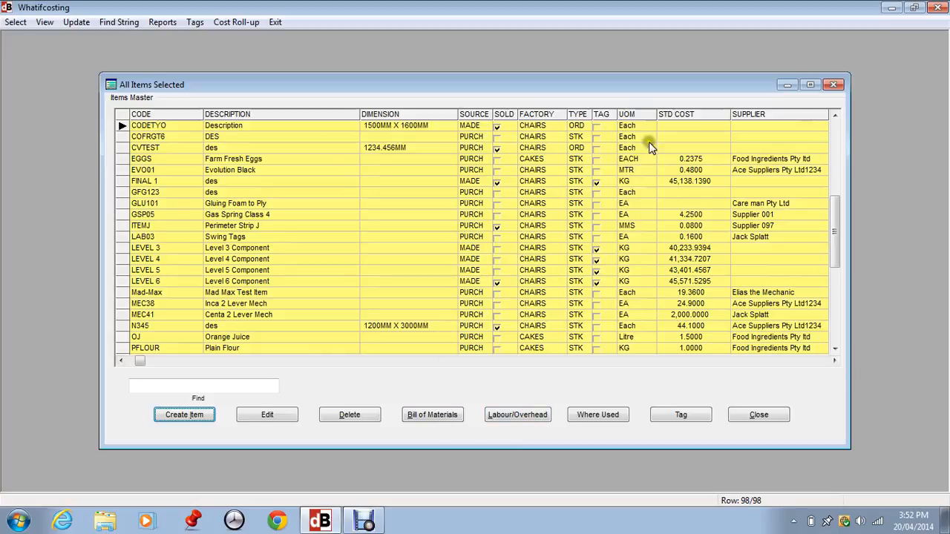
click(835, 361)
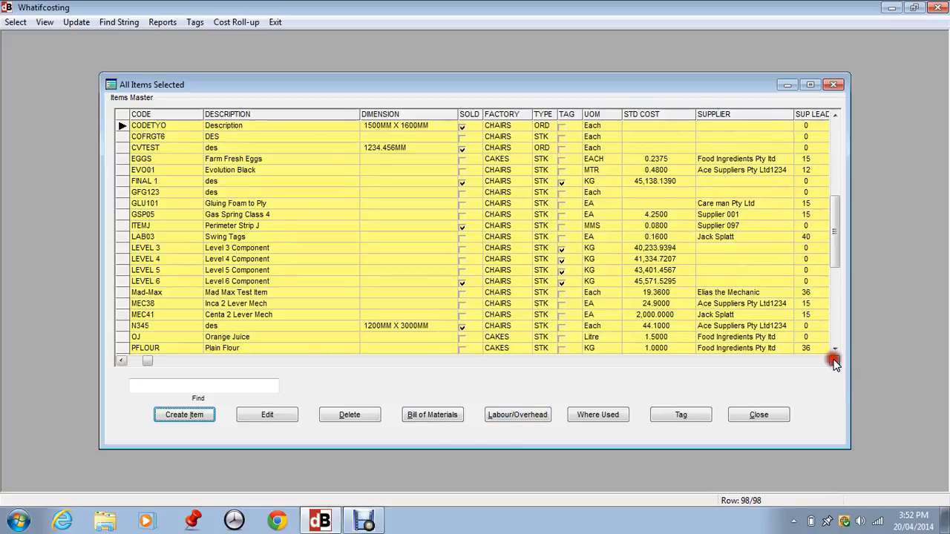
click(834, 360)
click(835, 361)
click(834, 360)
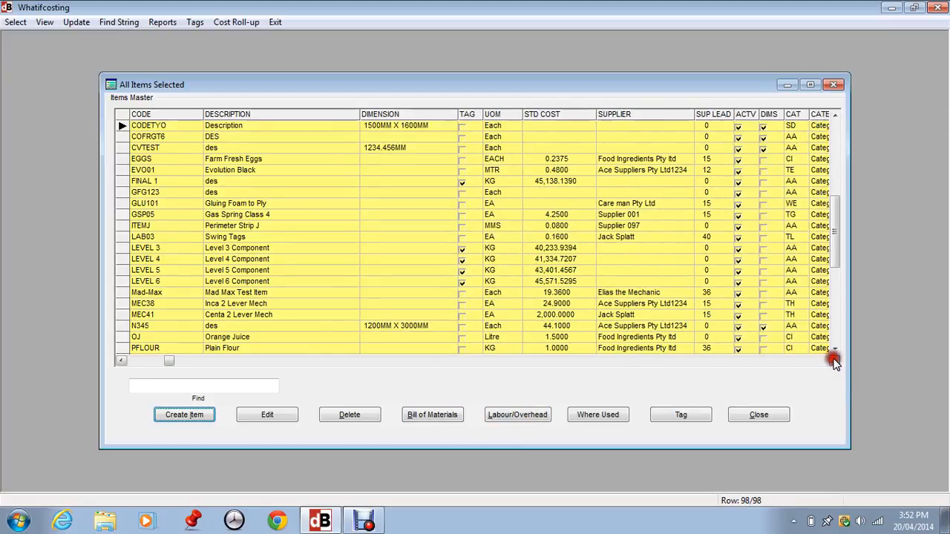
click(763, 136)
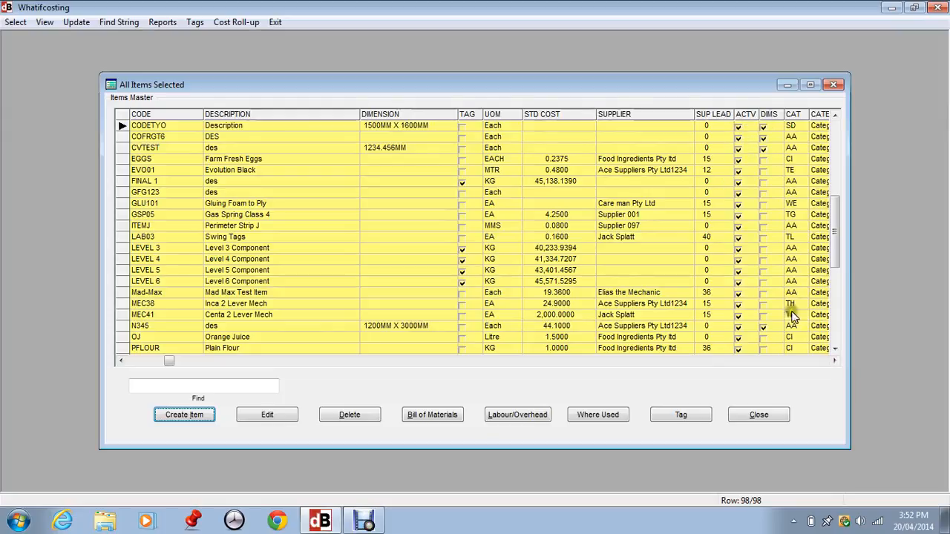
click(834, 360)
click(834, 361)
click(834, 361)
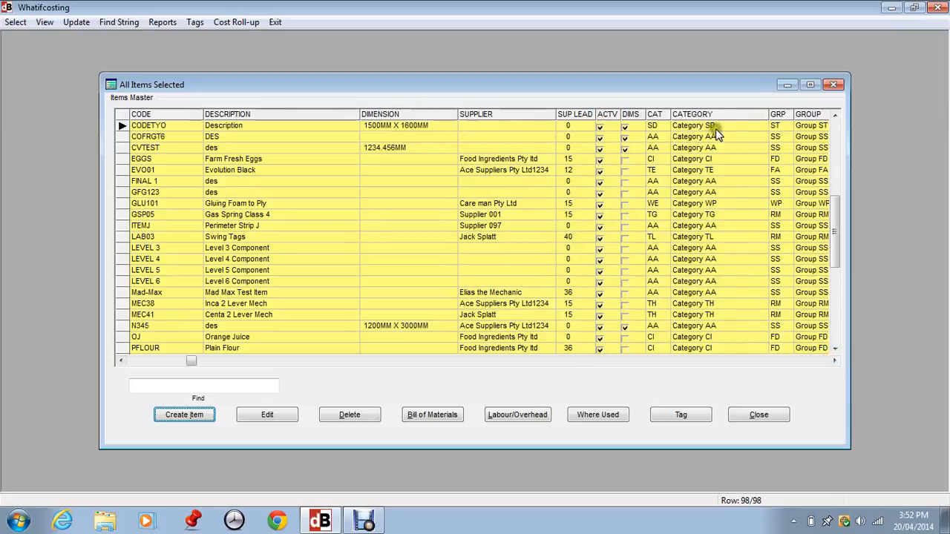
click(832, 361)
click(833, 360)
click(833, 361)
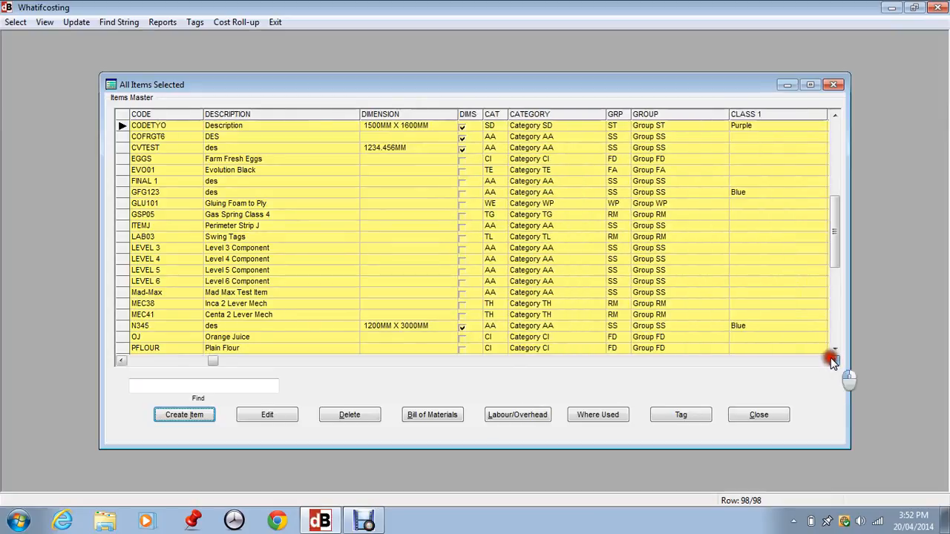
click(832, 360)
click(833, 360)
click(833, 361)
click(833, 361)
click(833, 360)
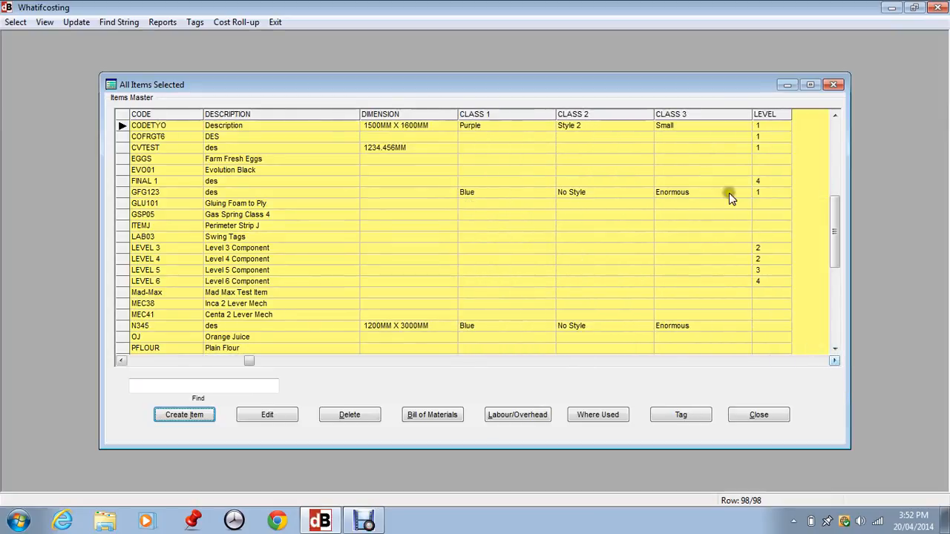
click(145, 361)
click(145, 361)
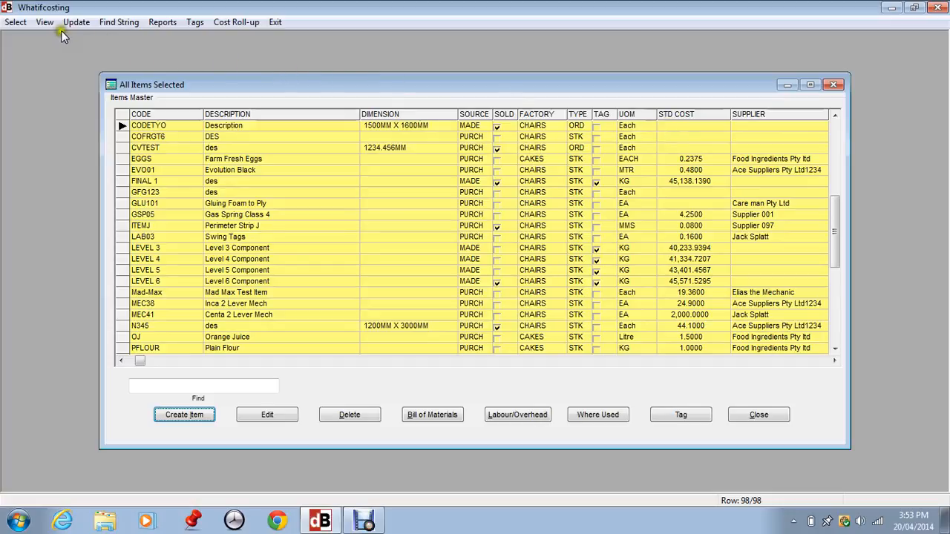
click(43, 23)
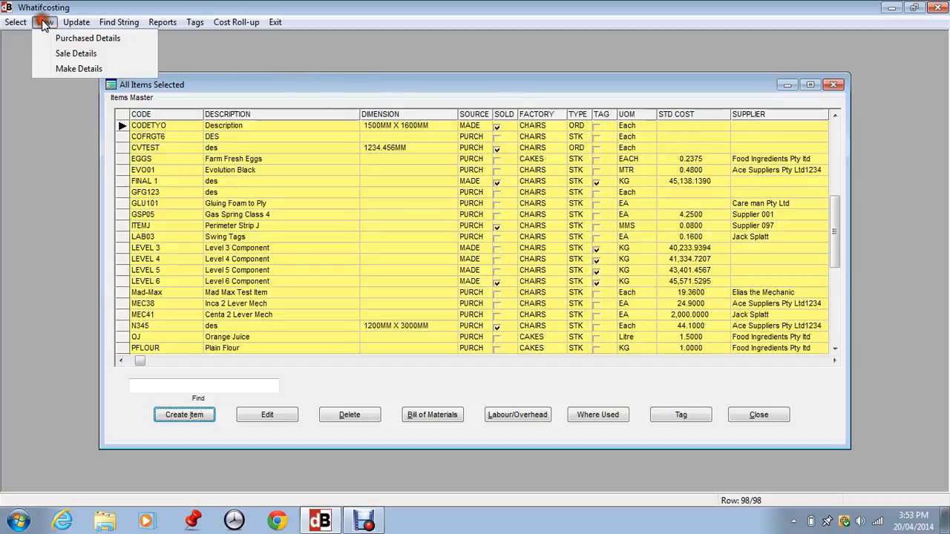
click(75, 68)
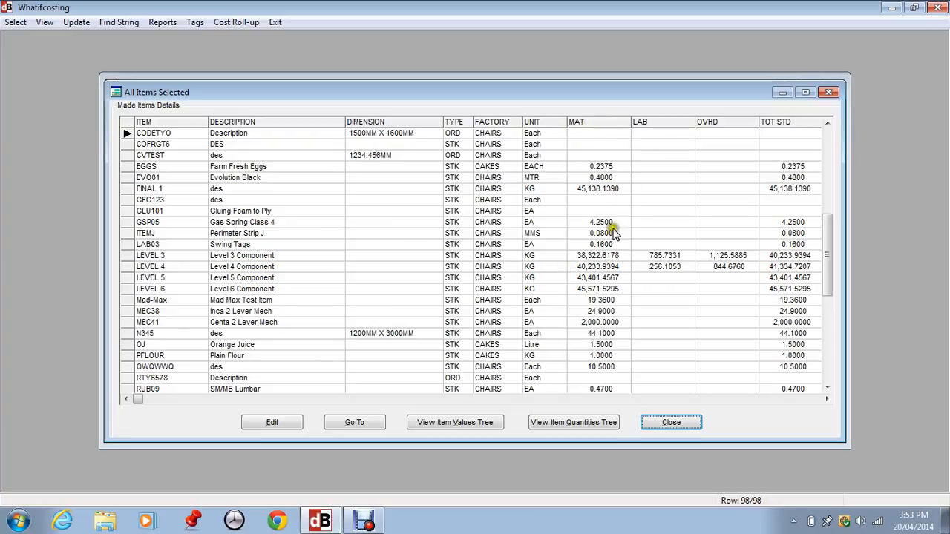
click(662, 418)
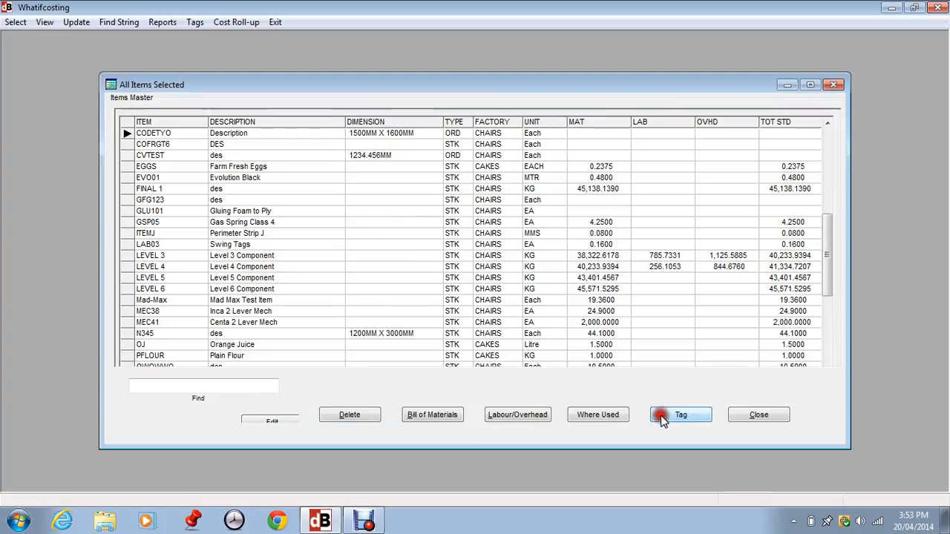